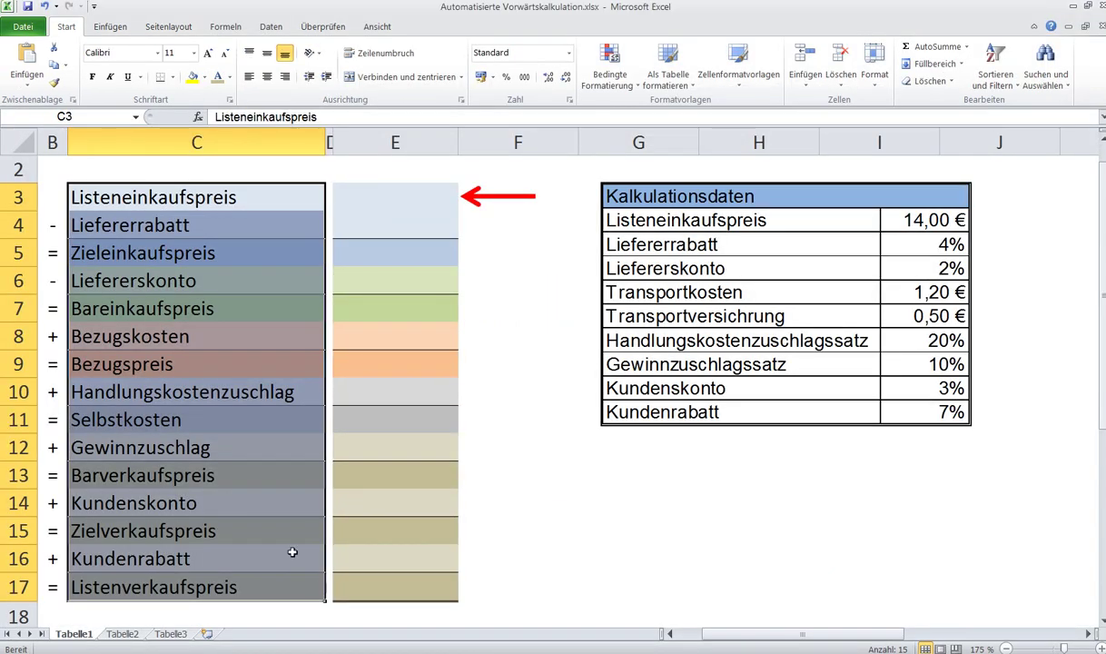
# Move the red arrow to the Listeneinkaufspreis value in the Kalkulationsdaten table and back to row 3, making the value in E3 visible.
pyautogui.click(209, 413)
pyautogui.click(223, 193)
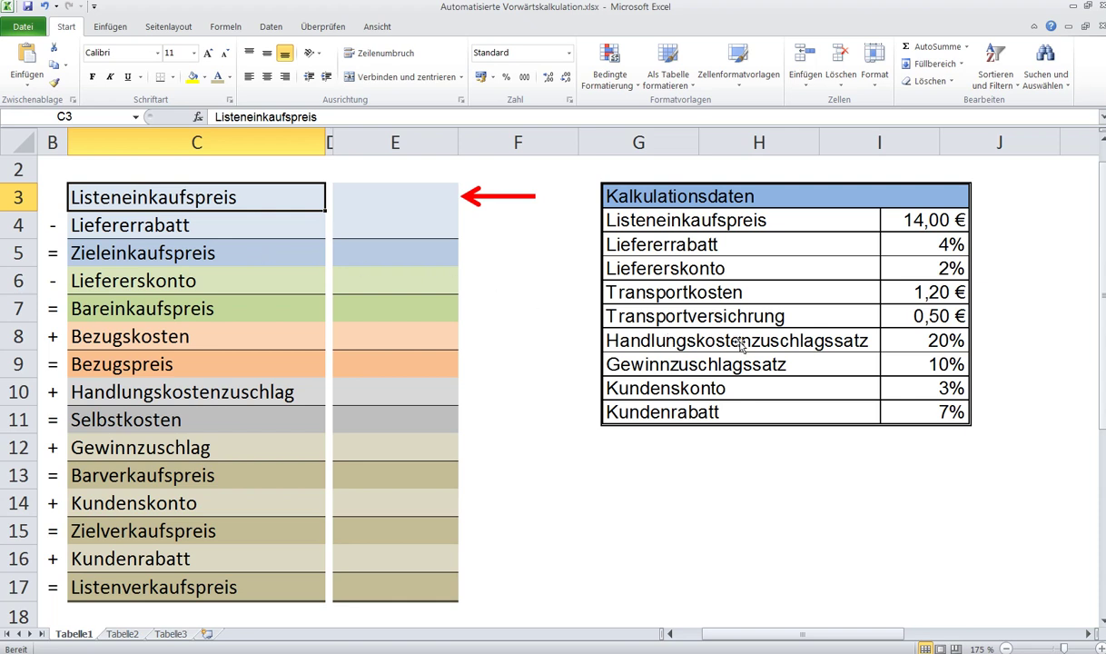
pyautogui.click(512, 196)
pyautogui.moveTo(511, 197); pyautogui.dragTo(1024, 220)
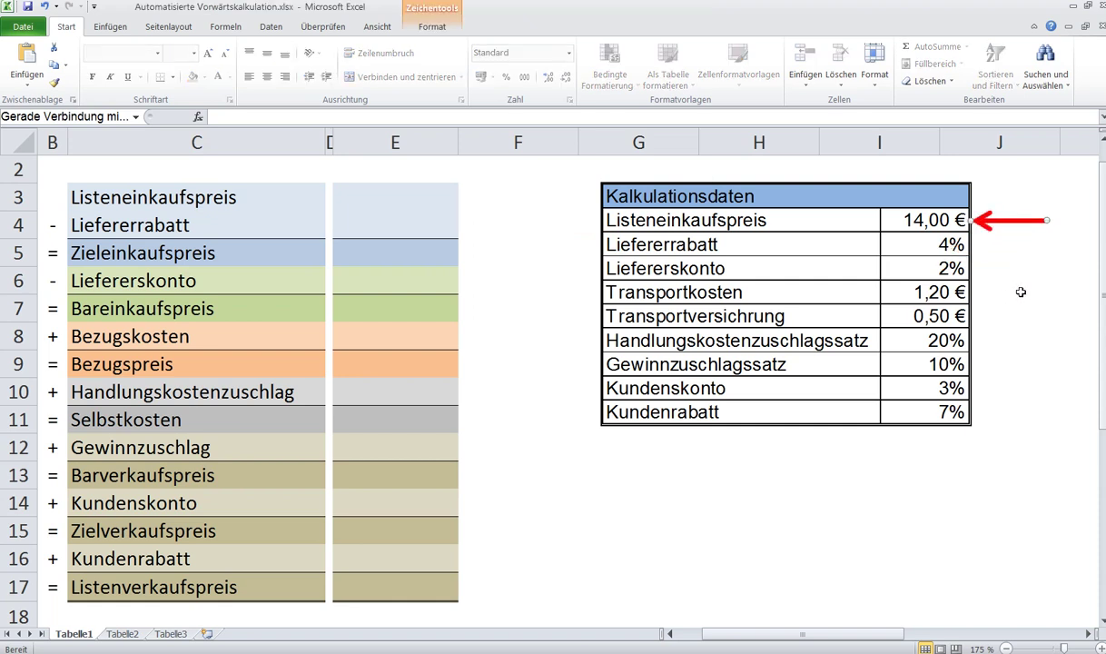
pyautogui.moveTo(1013, 227); pyautogui.dragTo(499, 198)
pyautogui.click(439, 190)
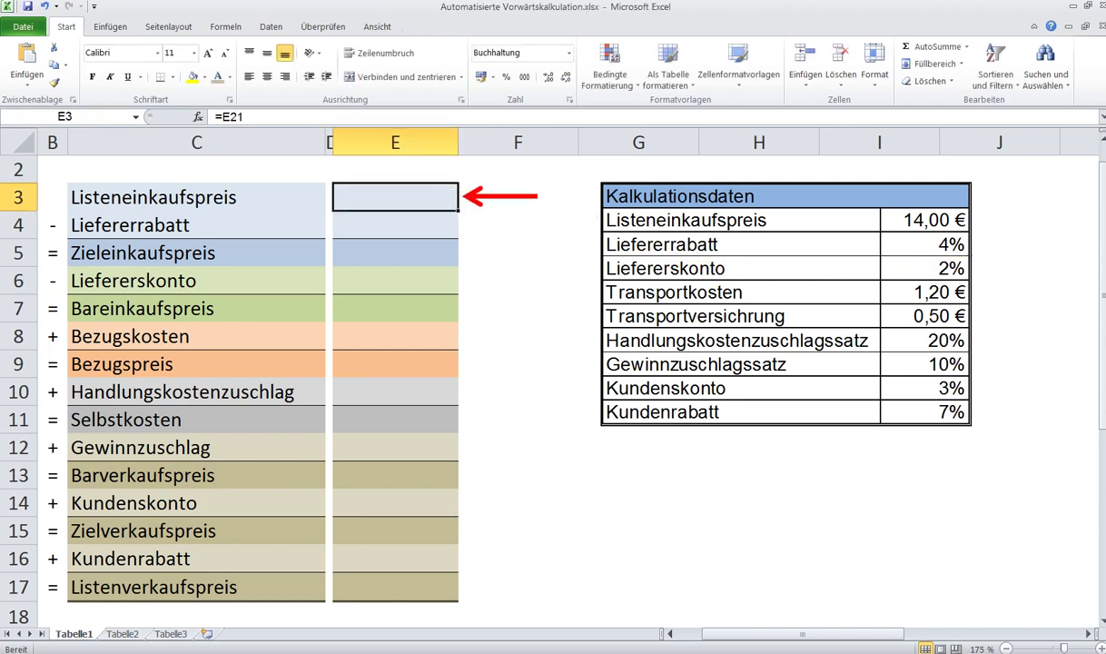
# Move the red arrow down to the Liefererrabatt row and make the value in E4 visible.
pyautogui.click(500, 196)
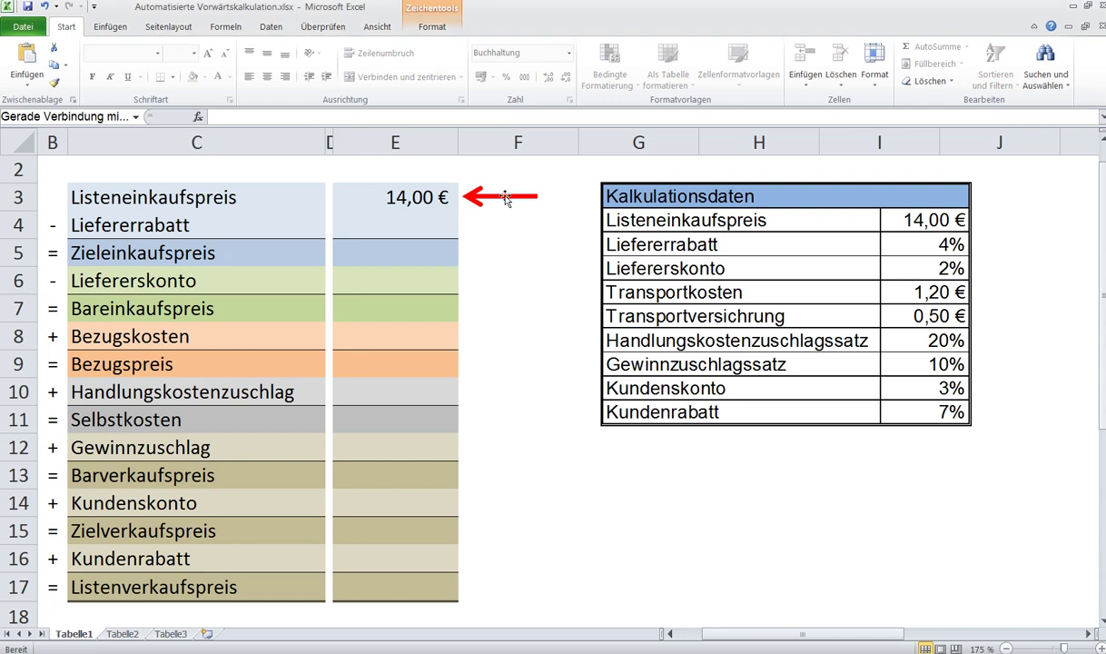
pyautogui.moveTo(506, 198); pyautogui.dragTo(504, 227)
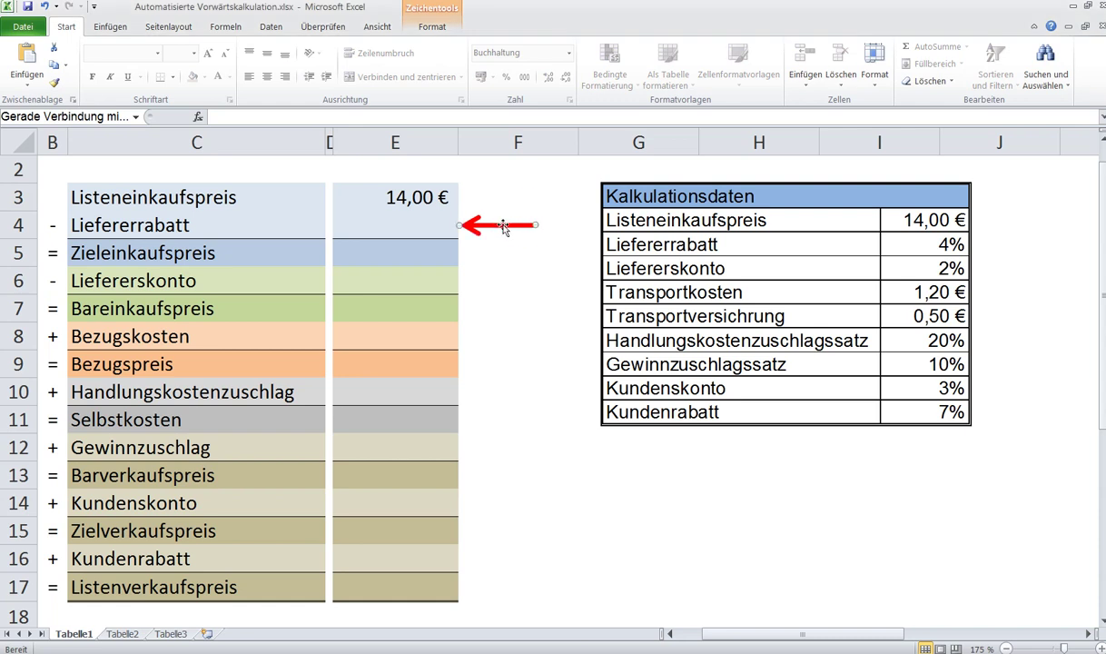
pyautogui.moveTo(504, 228)
pyautogui.mouseDown()
pyautogui.moveTo(1023, 243)
pyautogui.moveTo(506, 224)
pyautogui.mouseUp()
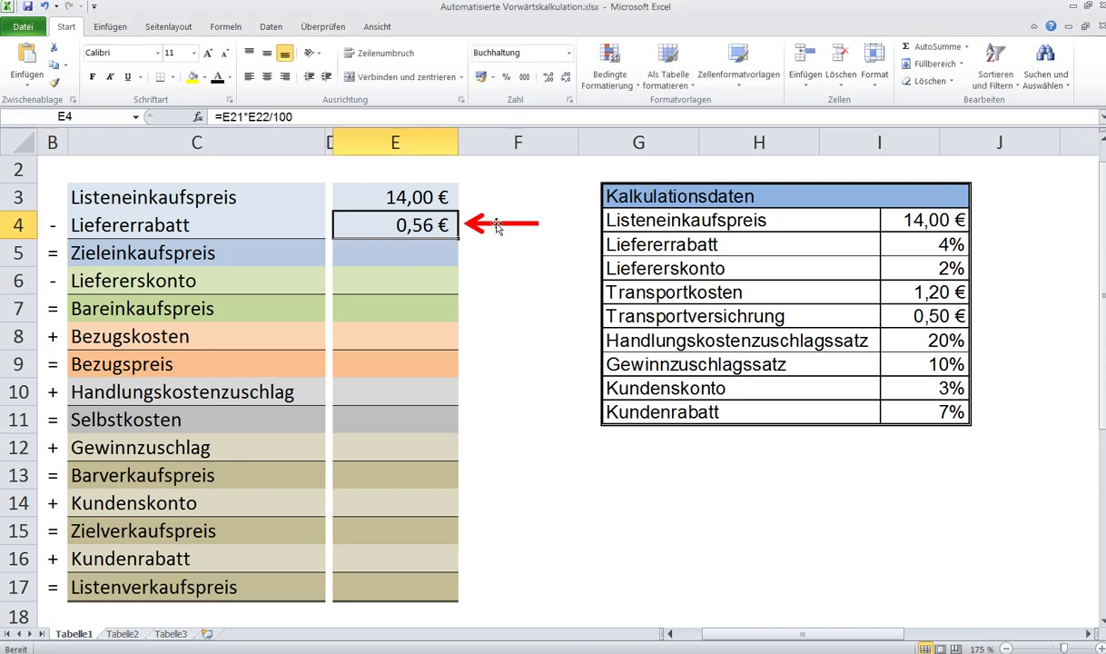
# Move the red arrow down through the Zieleinkaufspreis, Liefererskonto and Bareinkaufspreis rows, making the values in E5, E6 and E7 visible.
pyautogui.moveTo(497, 226); pyautogui.dragTo(495, 255)
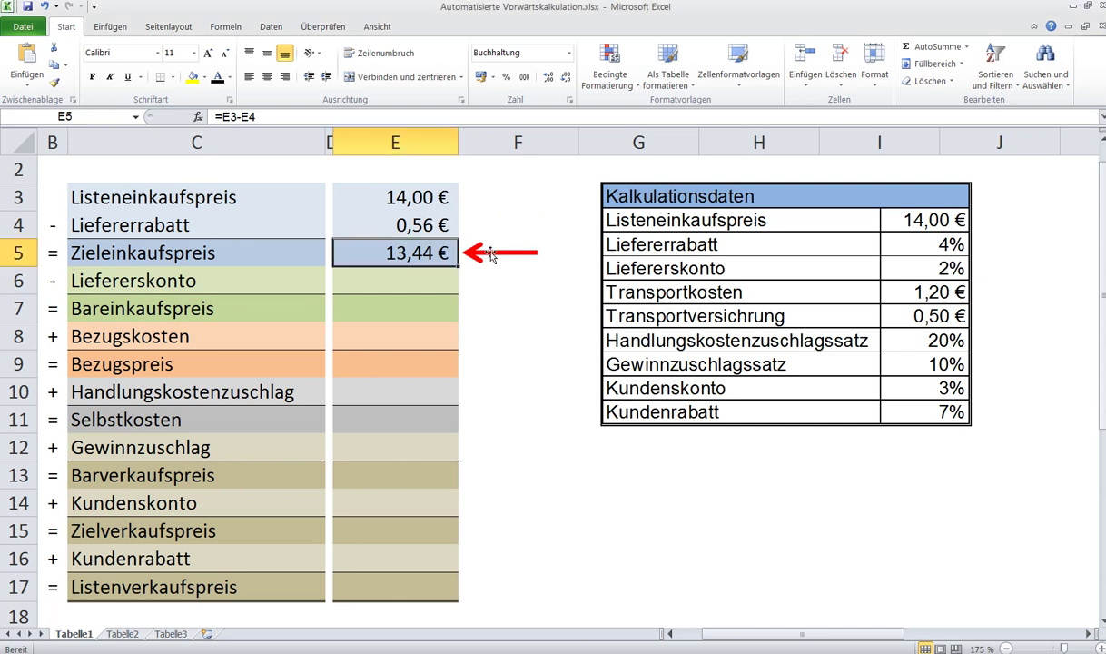
pyautogui.moveTo(491, 254); pyautogui.dragTo(494, 283)
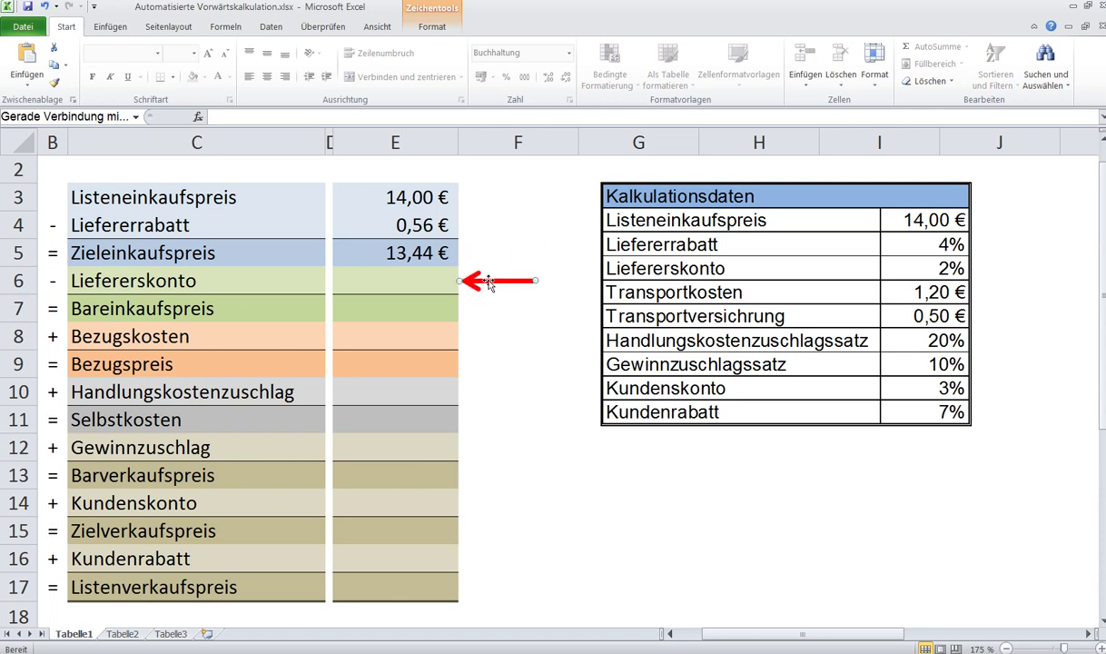
pyautogui.click(395, 281)
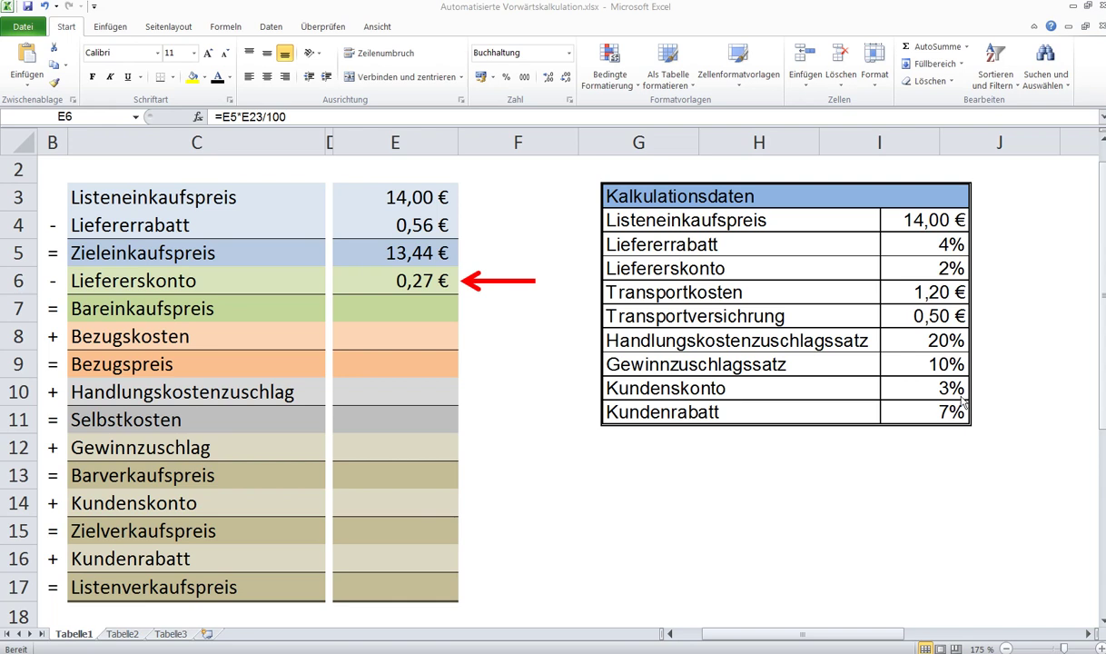
pyautogui.click(499, 284)
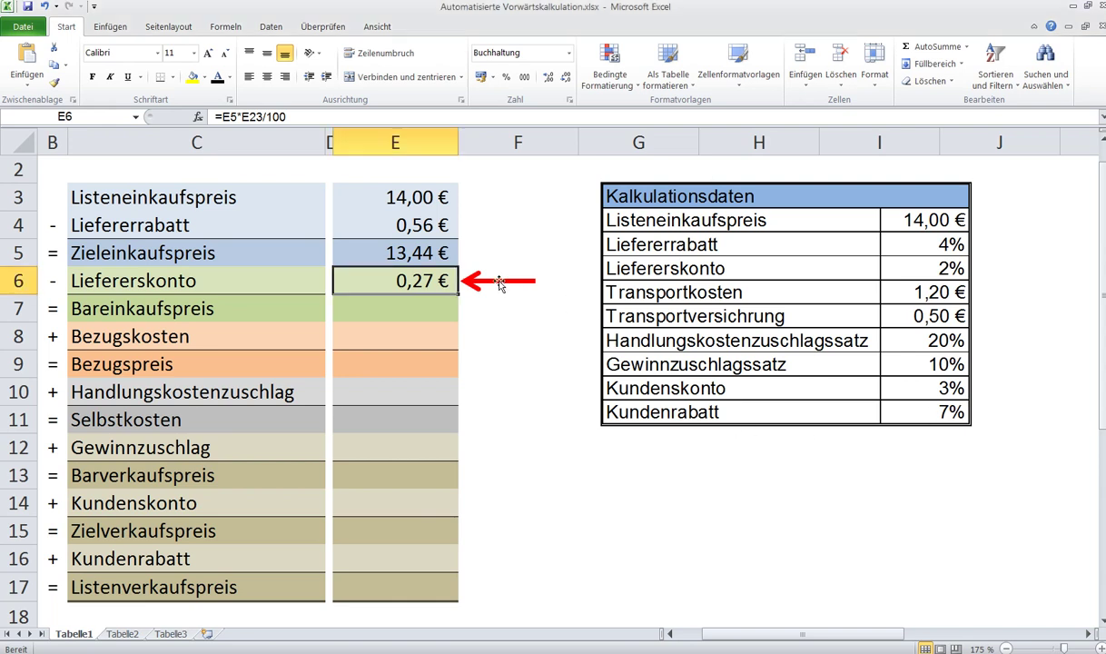
pyautogui.moveTo(499, 283); pyautogui.dragTo(504, 308)
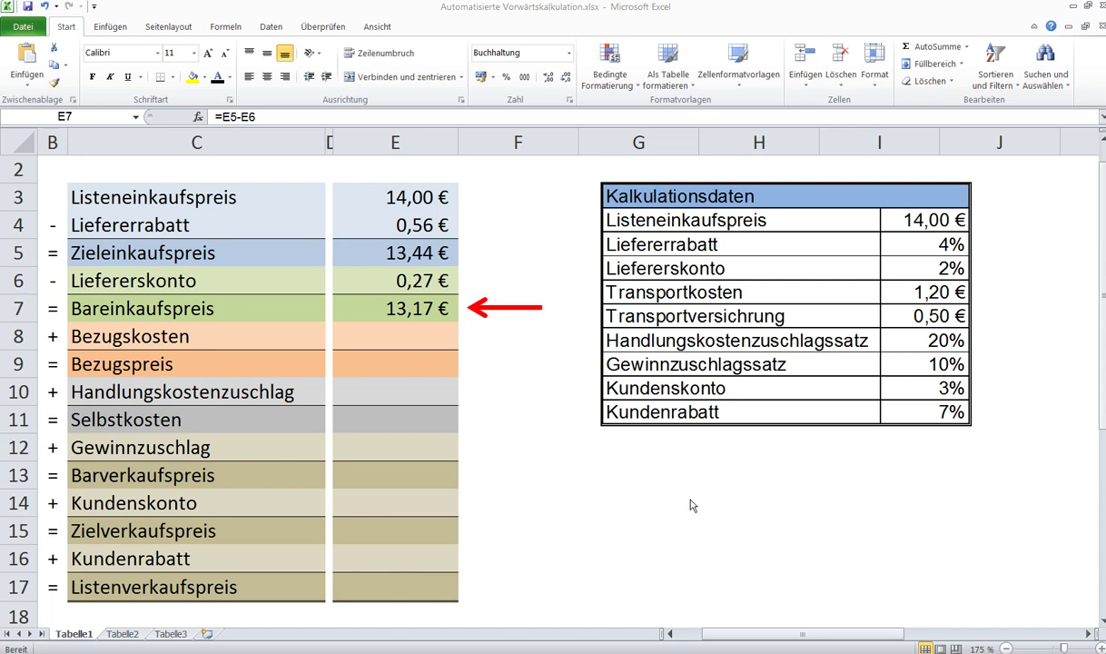
# Point the red arrow at the transport insurance value in Kalkulationsdaten and return it to the Bezugskosten row, making the value in E8 visible.
pyautogui.click(513, 309)
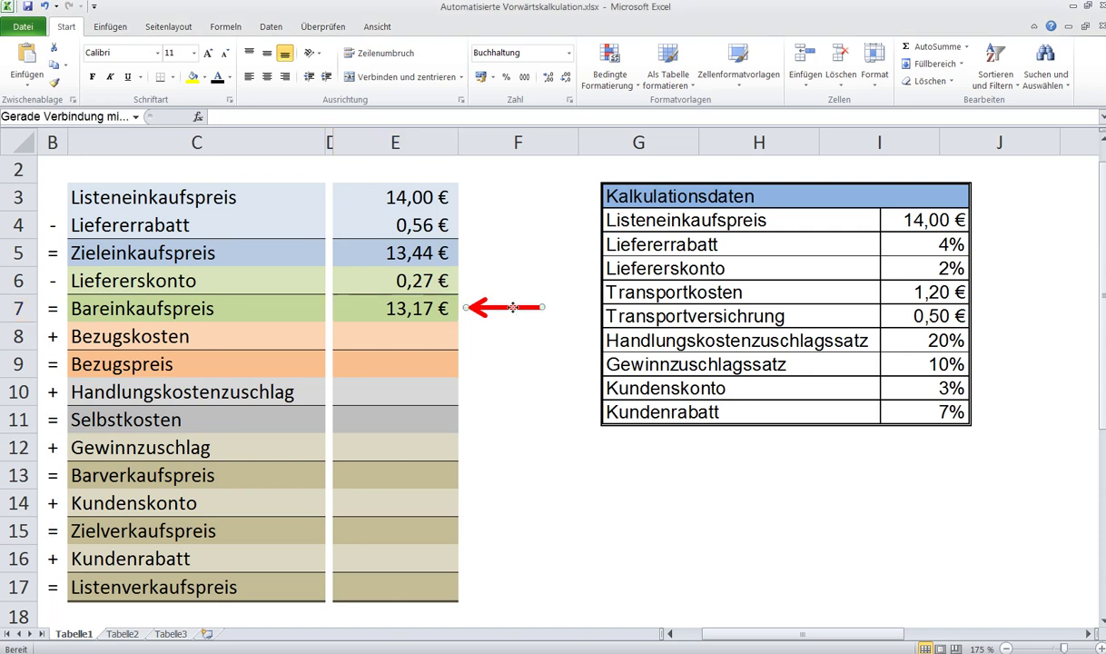
pyautogui.moveTo(513, 310); pyautogui.dragTo(1018, 318)
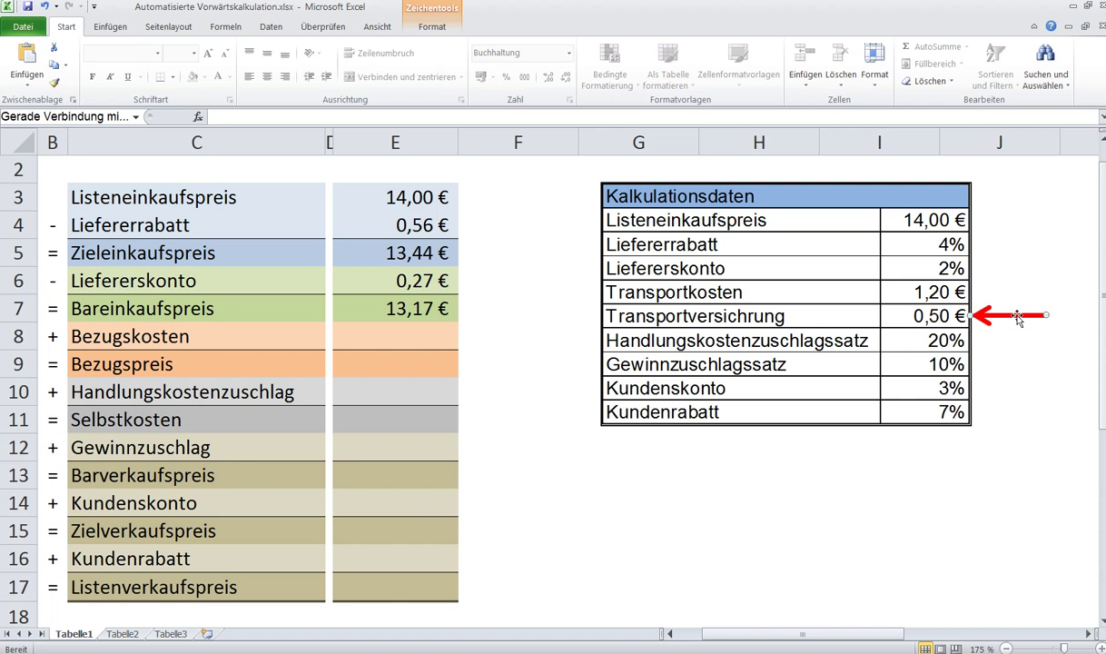
pyautogui.moveTo(1019, 316); pyautogui.dragTo(515, 336)
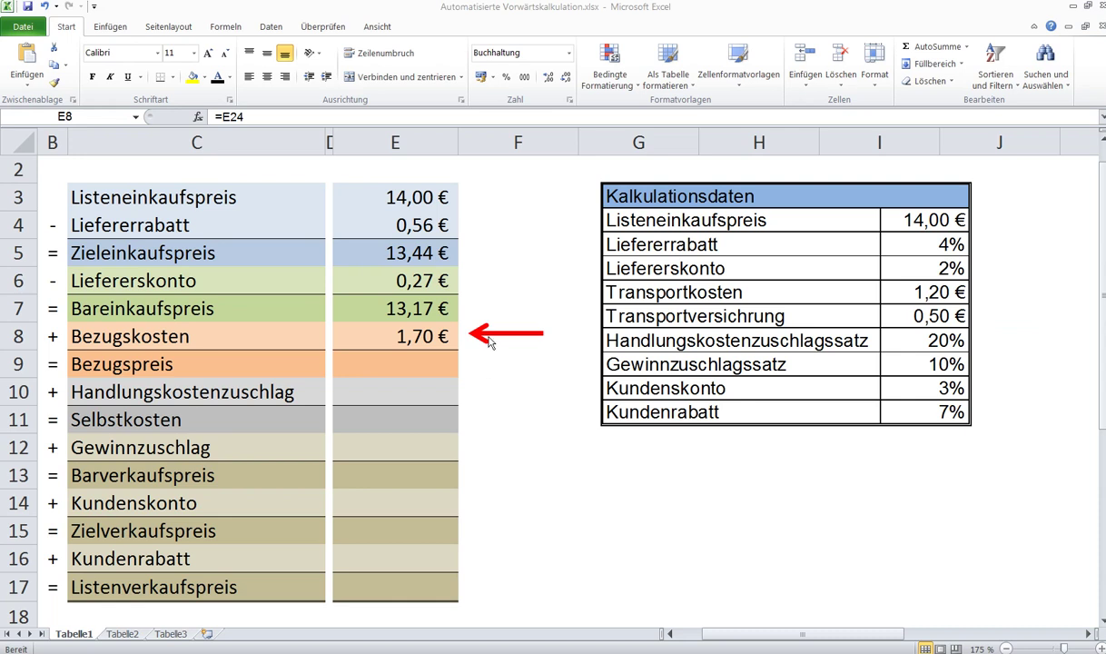
# Move the red arrow down to the Bezugspreis row and make the value in E9 visible.
pyautogui.click(488, 336)
pyautogui.moveTo(488, 336); pyautogui.dragTo(487, 364)
pyautogui.click(444, 369)
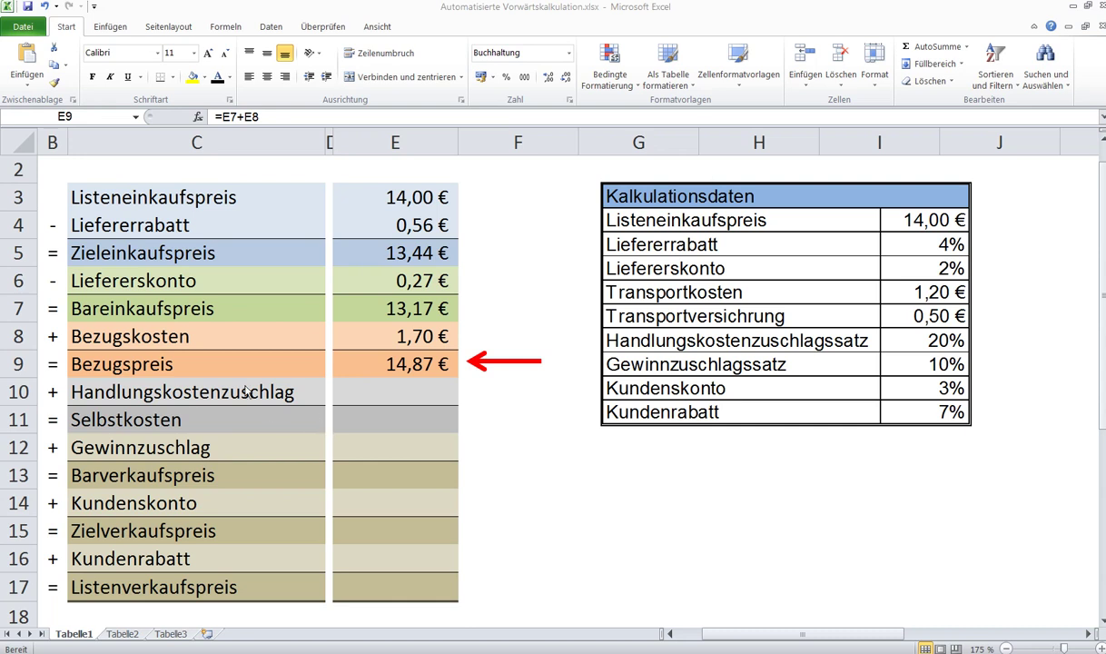
# Extend the Bezugspreis label in cell C9 to read "Bezugspreis/ Einstandspreis".
pyautogui.click(153, 365)
pyautogui.doubleClick(214, 370)
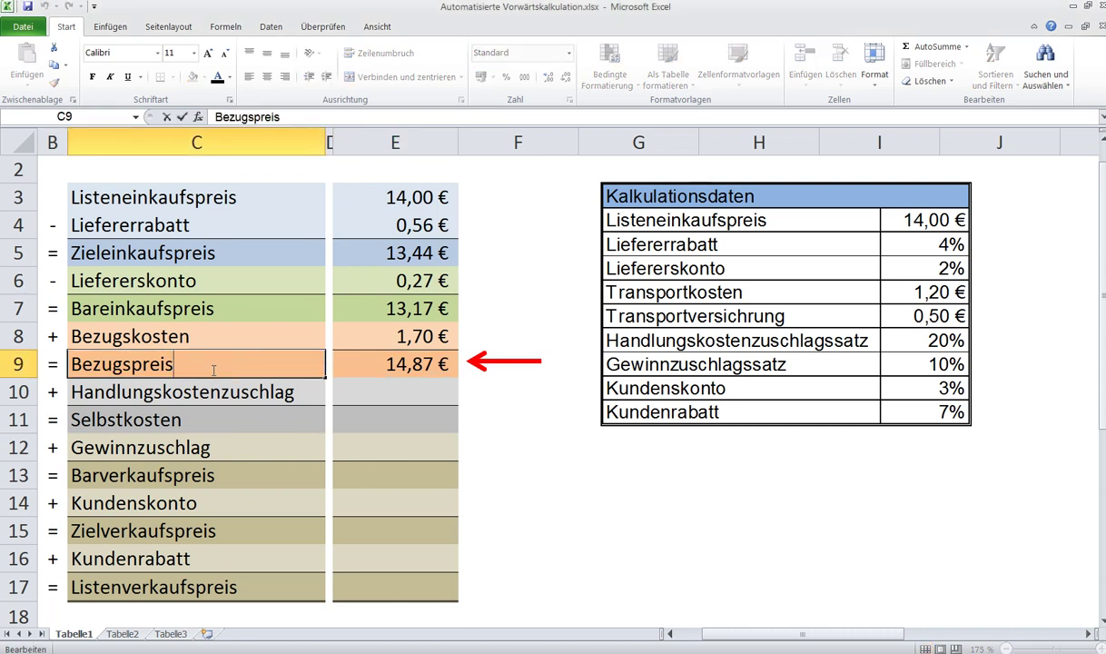
pyautogui.write('/ Einstandso')
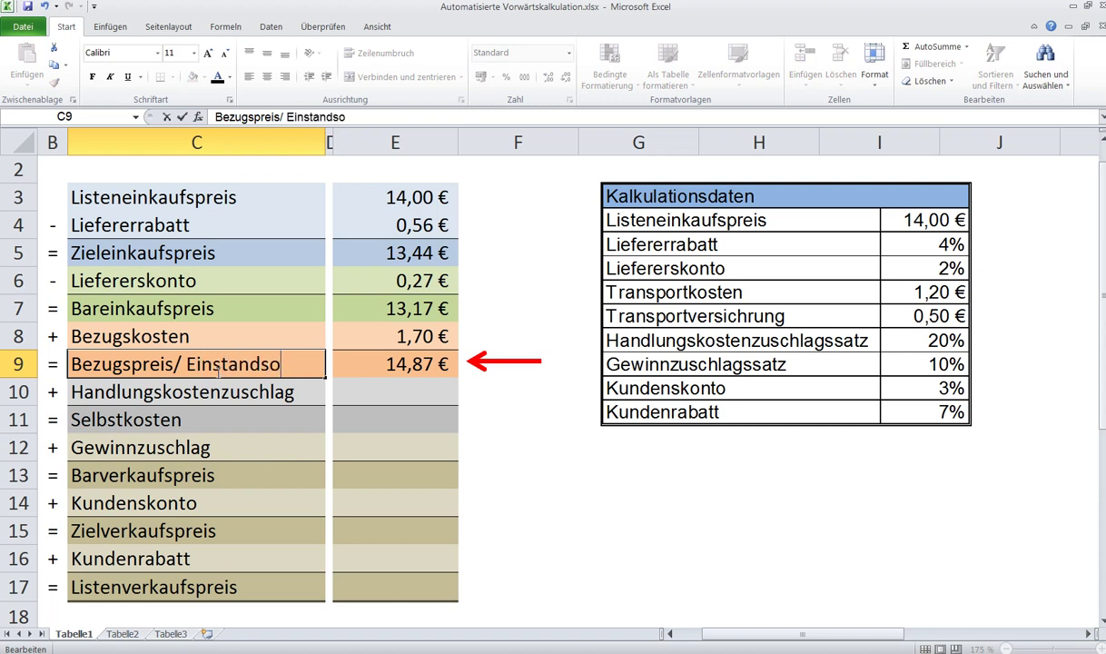
pyautogui.press('BackSpace')
pyautogui.write('preis')
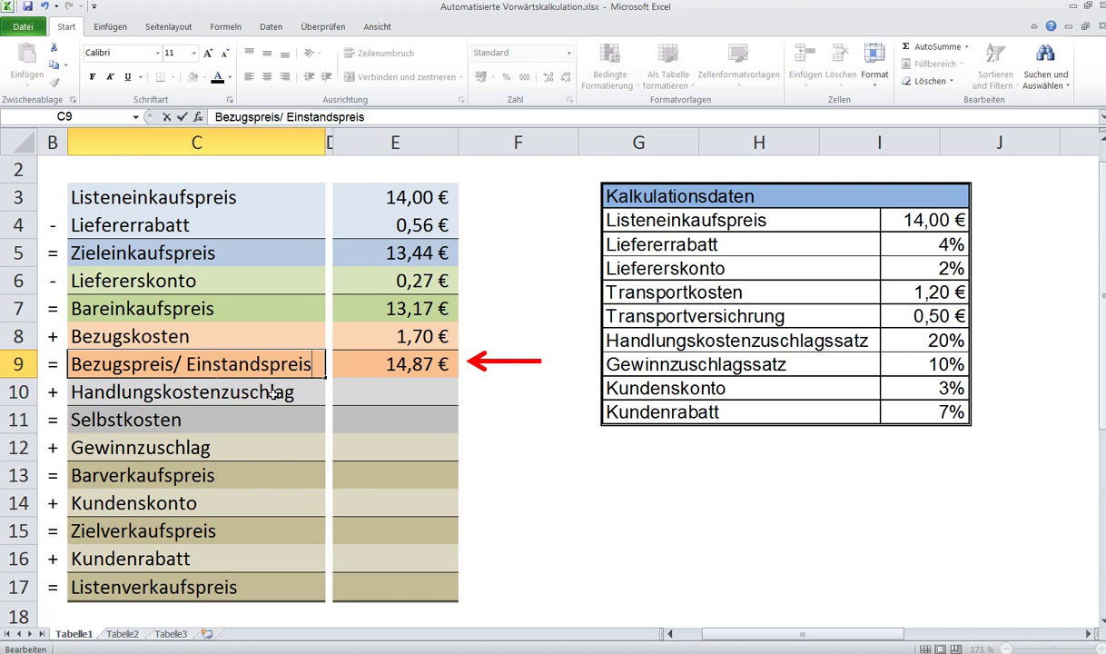
# Point the red arrow at the Handlungskostenzuschlagssatz in Kalkulationsdaten, and return it to the Handlungskostenzuschlag row, making the value in E10 visible.
pyautogui.click(478, 361)
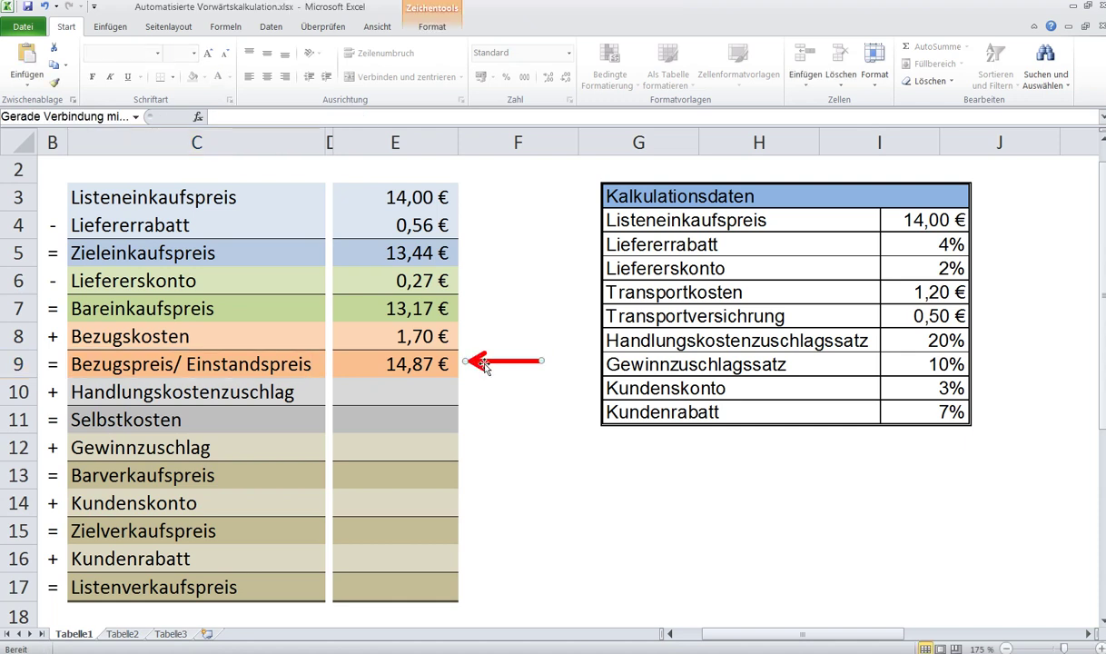
pyautogui.moveTo(484, 364); pyautogui.dragTo(993, 354)
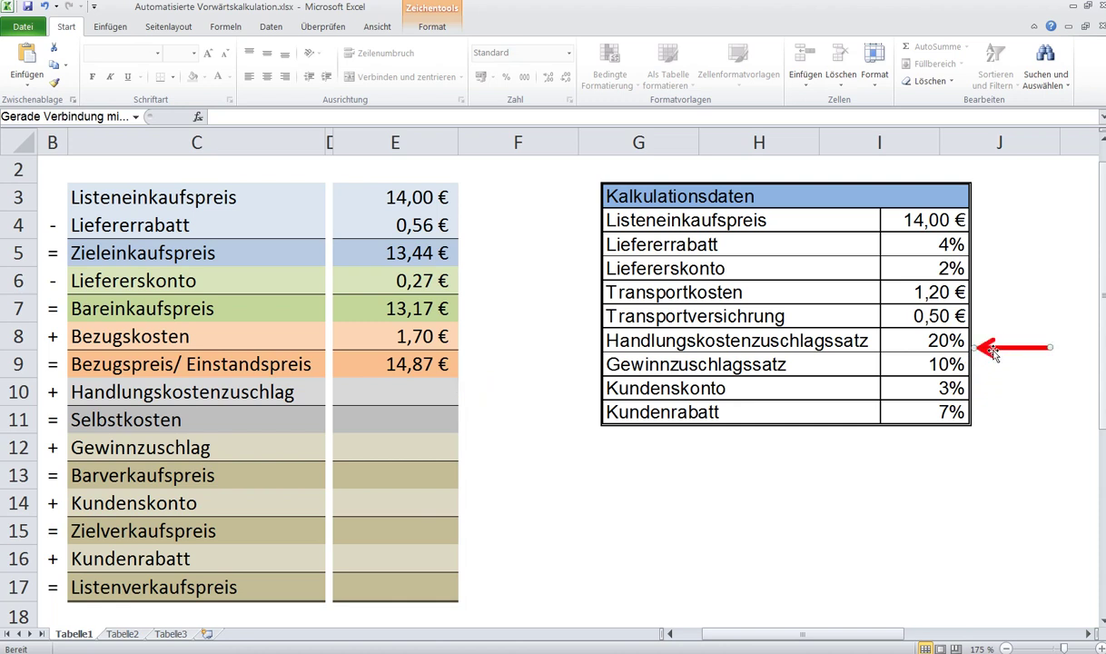
pyautogui.moveTo(990, 346); pyautogui.dragTo(478, 397)
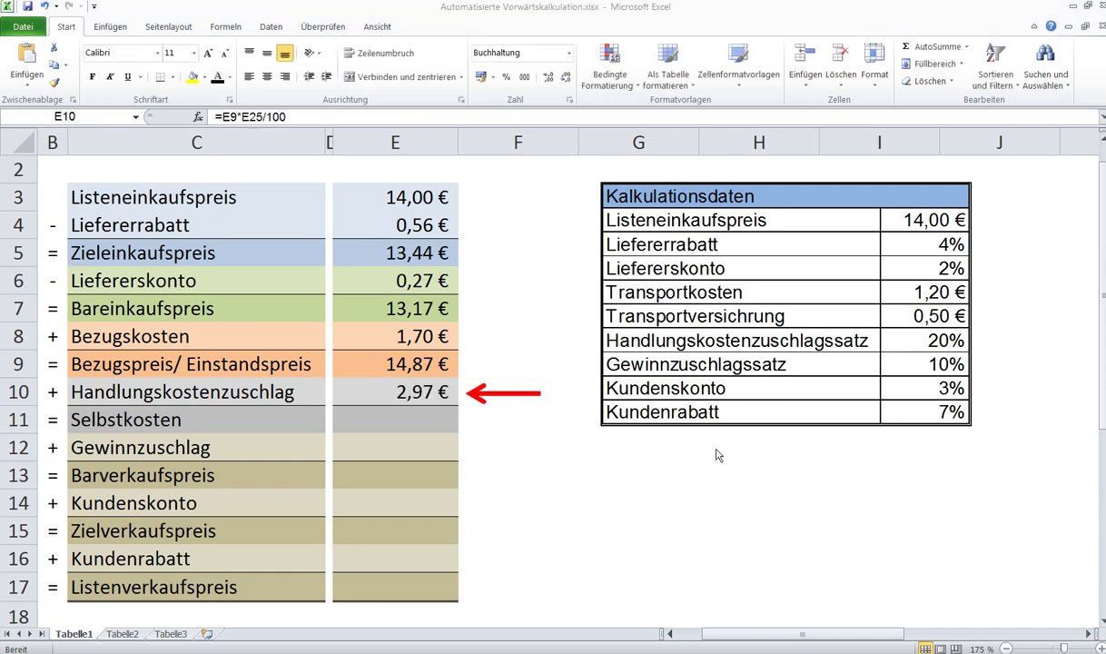
# Move the red arrow down through the Selbstkosten, Gewinnzuschlag and Barverkaufspreis rows, making the values in E11, E12 and E13 visible.
pyautogui.click(490, 394)
pyautogui.moveTo(491, 394); pyautogui.dragTo(490, 421)
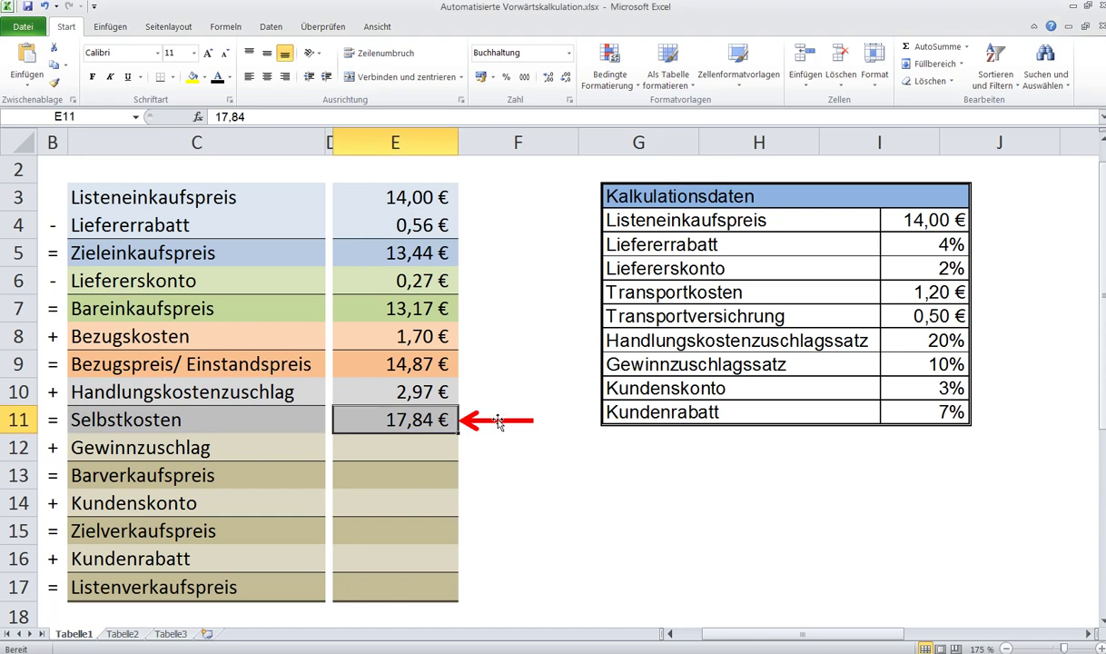
pyautogui.moveTo(505, 421); pyautogui.dragTo(502, 447)
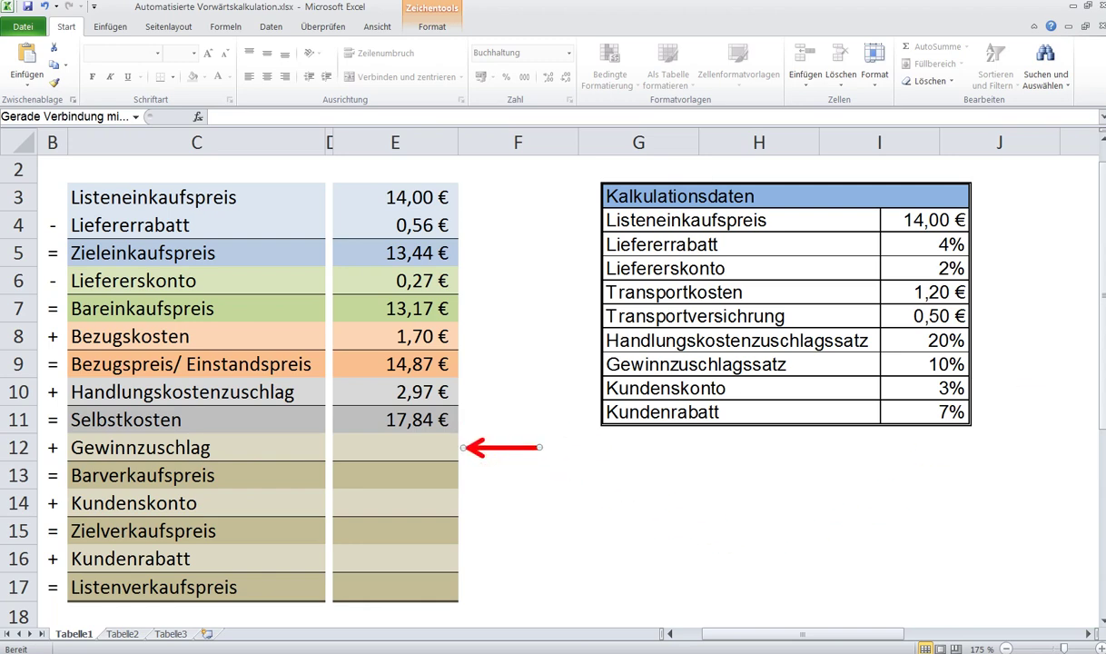
pyautogui.press('Escape')
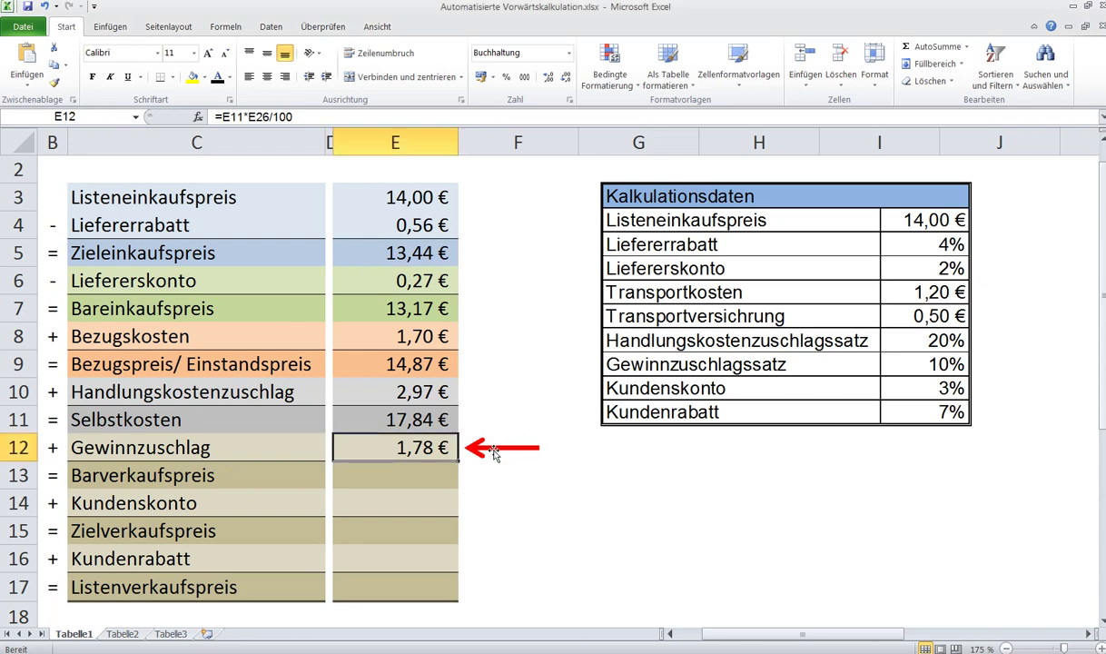
pyautogui.moveTo(496, 452)
pyautogui.mouseDown()
pyautogui.moveTo(495, 425)
pyautogui.moveTo(494, 454)
pyautogui.mouseUp()
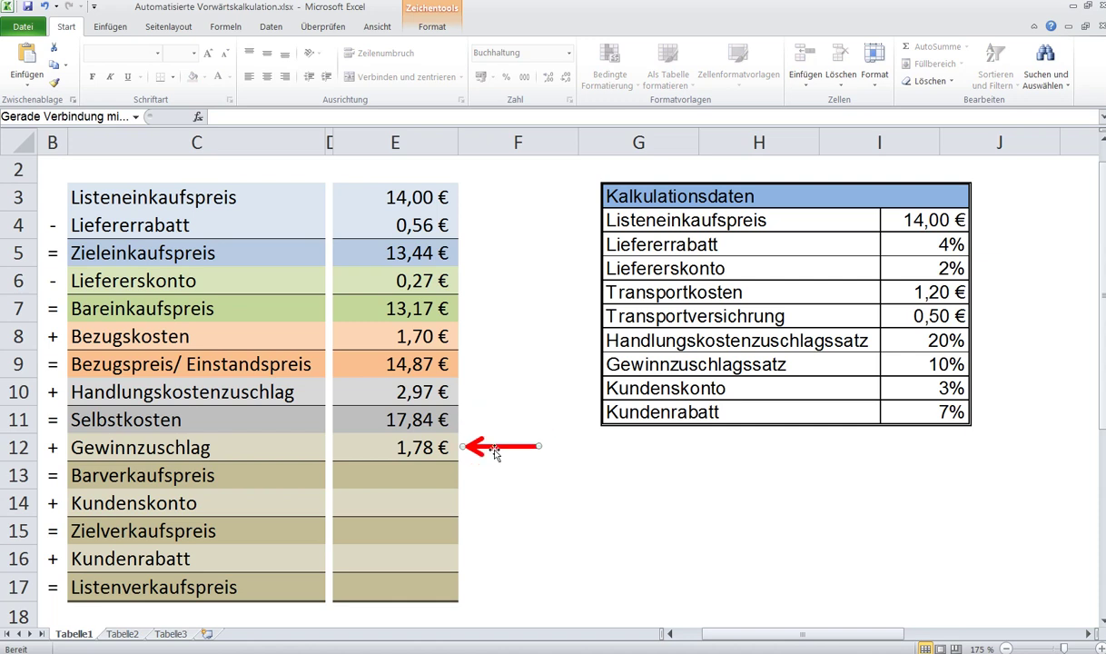
pyautogui.moveTo(496, 452); pyautogui.dragTo(495, 481)
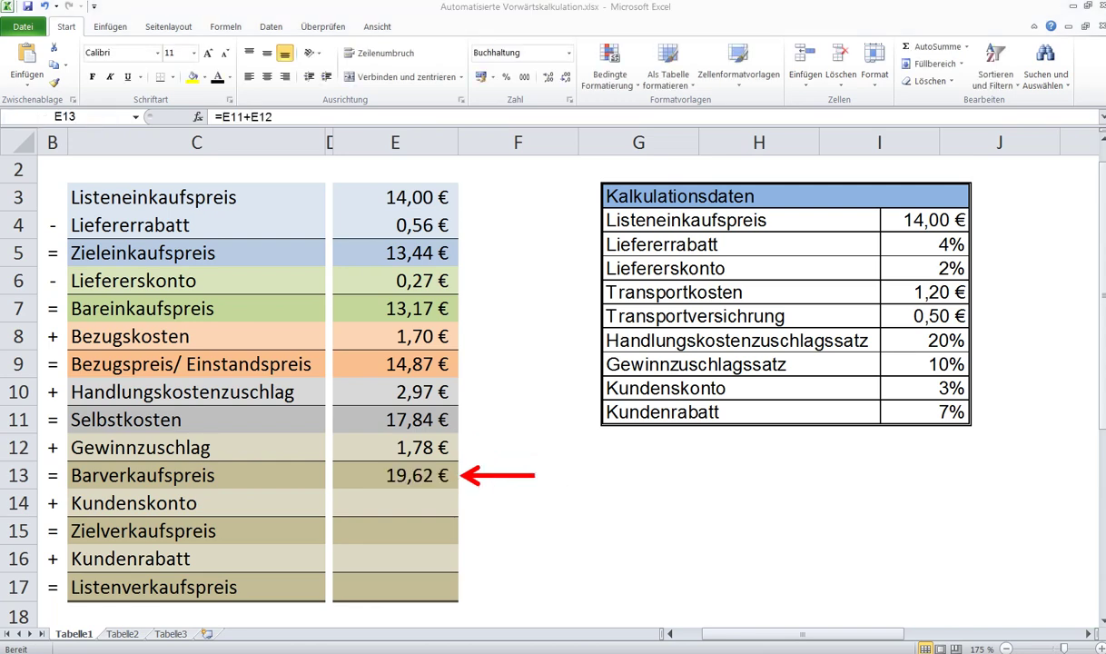
# Point the red arrow at Zielverkaufspreis, Barverkaufspreis, the Kundenskonto label and the Kundenskonto rate in Kalkulationsdaten, and return it to the Barverkaufspreis row.
pyautogui.click(500, 478)
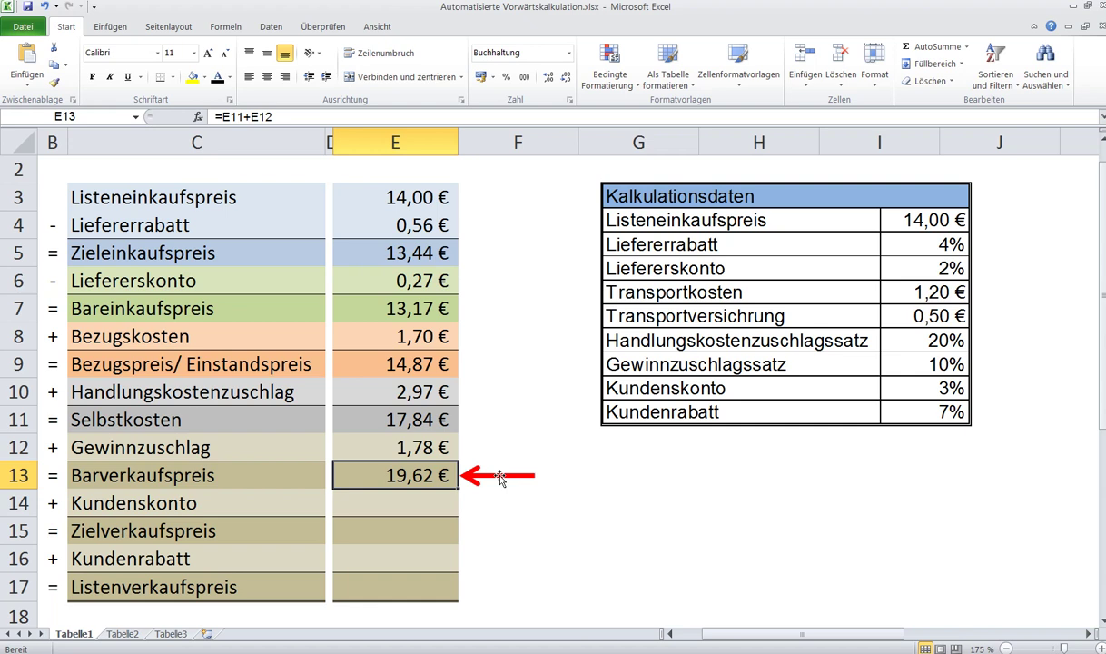
pyautogui.moveTo(500, 479); pyautogui.dragTo(505, 534)
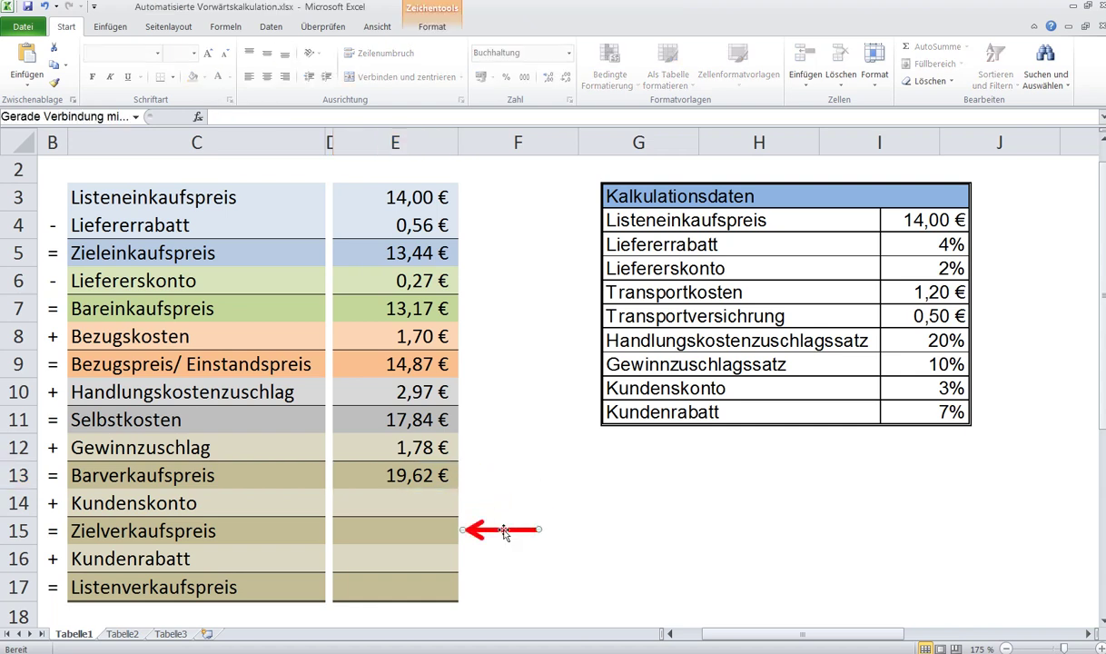
pyautogui.moveTo(505, 534); pyautogui.dragTo(506, 478)
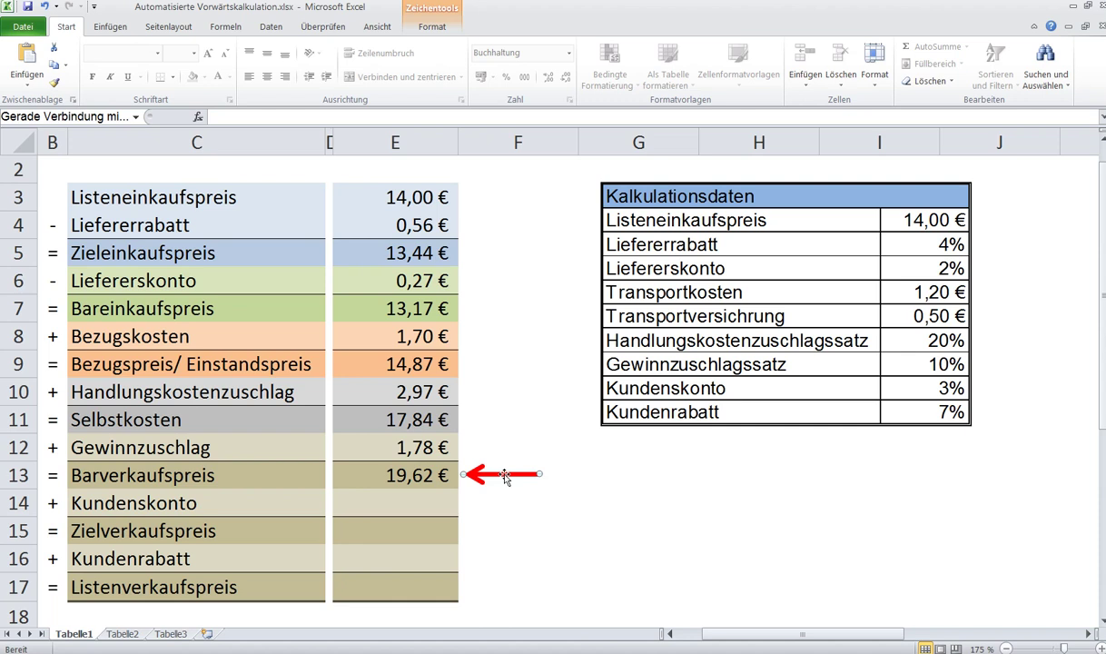
pyautogui.moveTo(506, 475); pyautogui.dragTo(266, 505)
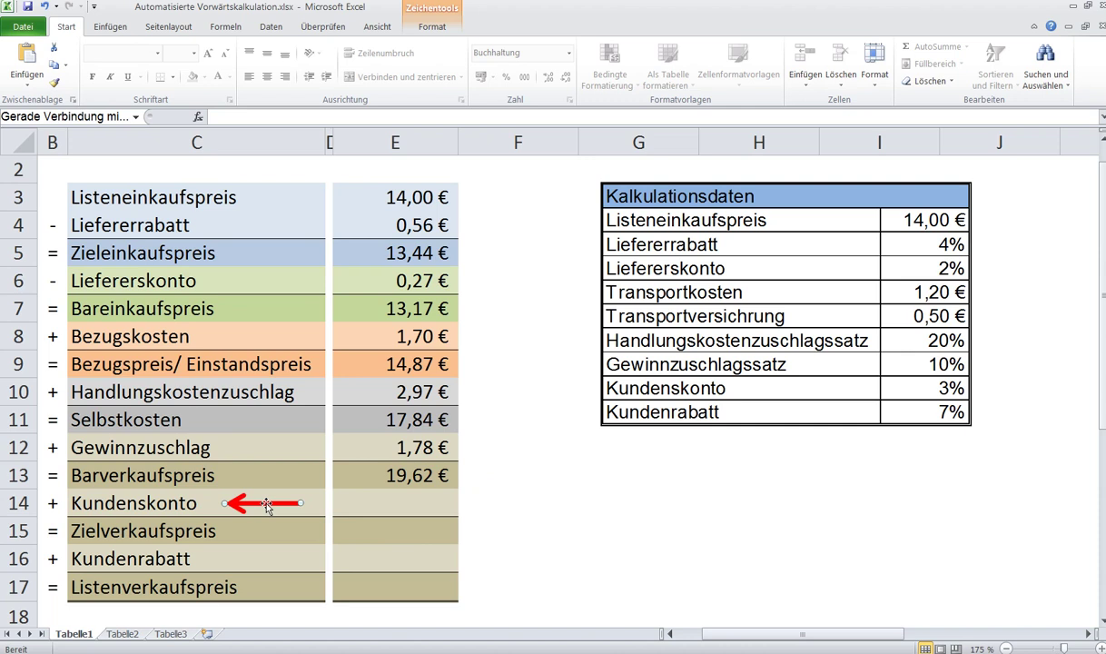
pyautogui.moveTo(266, 505); pyautogui.dragTo(1019, 391)
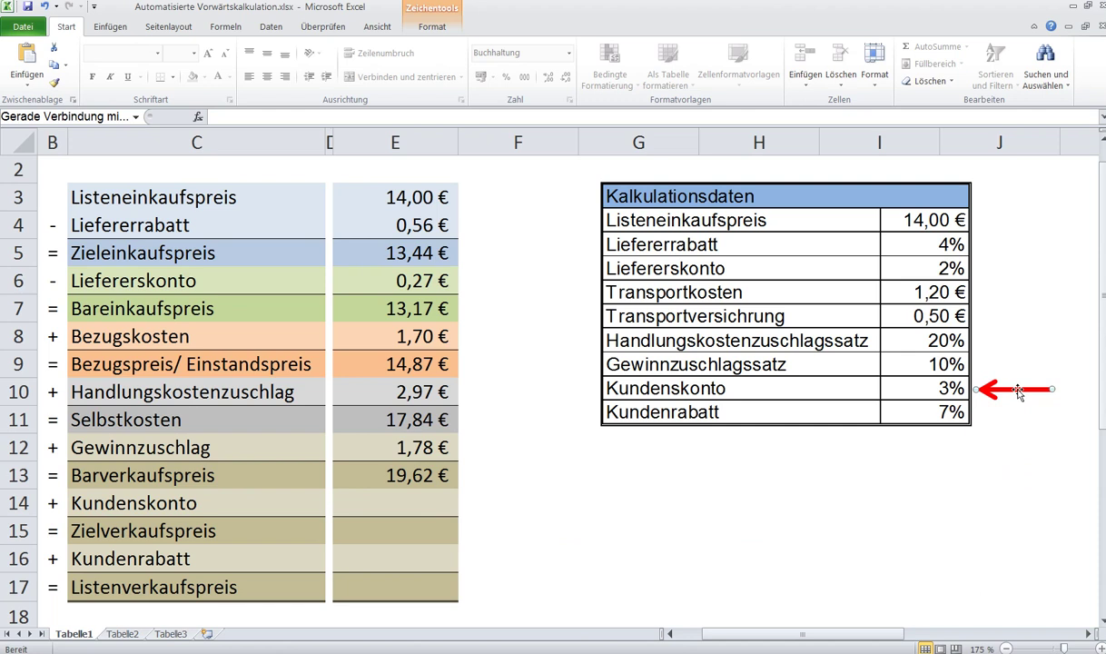
pyautogui.moveTo(1019, 391); pyautogui.dragTo(509, 477)
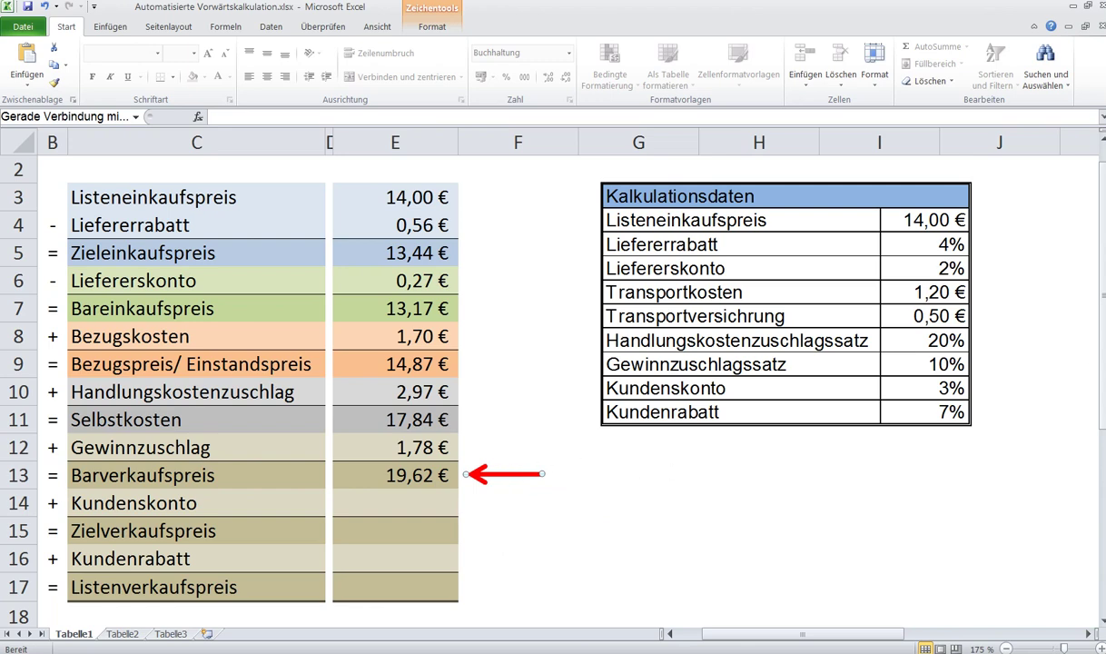
# Switch to the calculator and work out the Kundenskonto by dividing 19,62 by 97 and multiplying the result by 3.
pyautogui.hotkey('alt', 'Tab')
pyautogui.write('1')
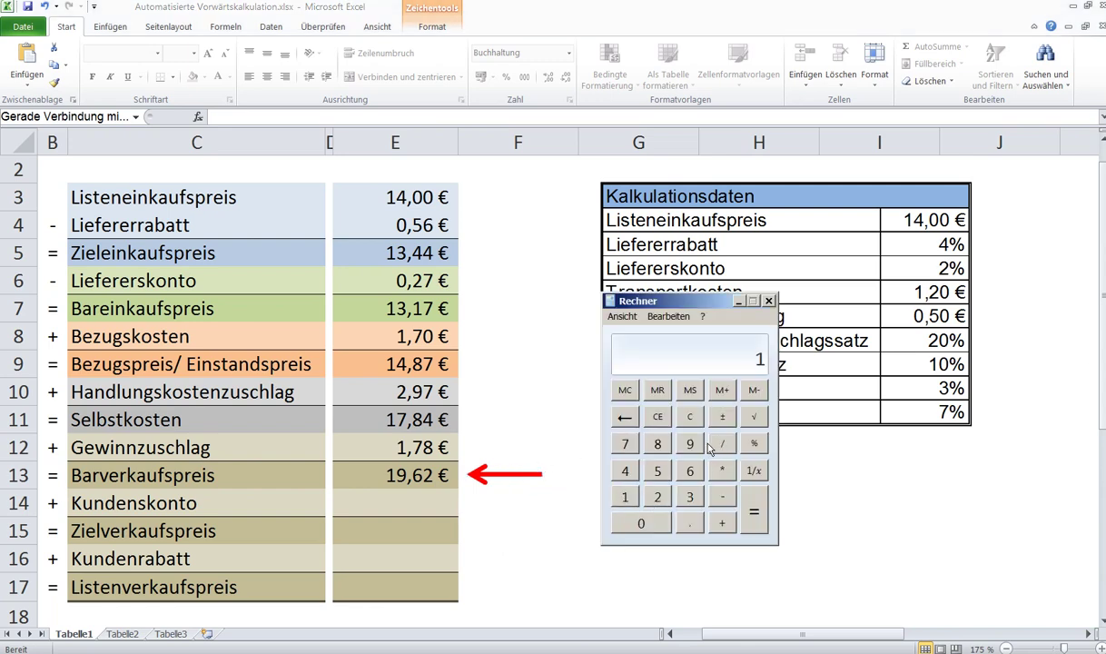
pyautogui.write('9,62 / ')
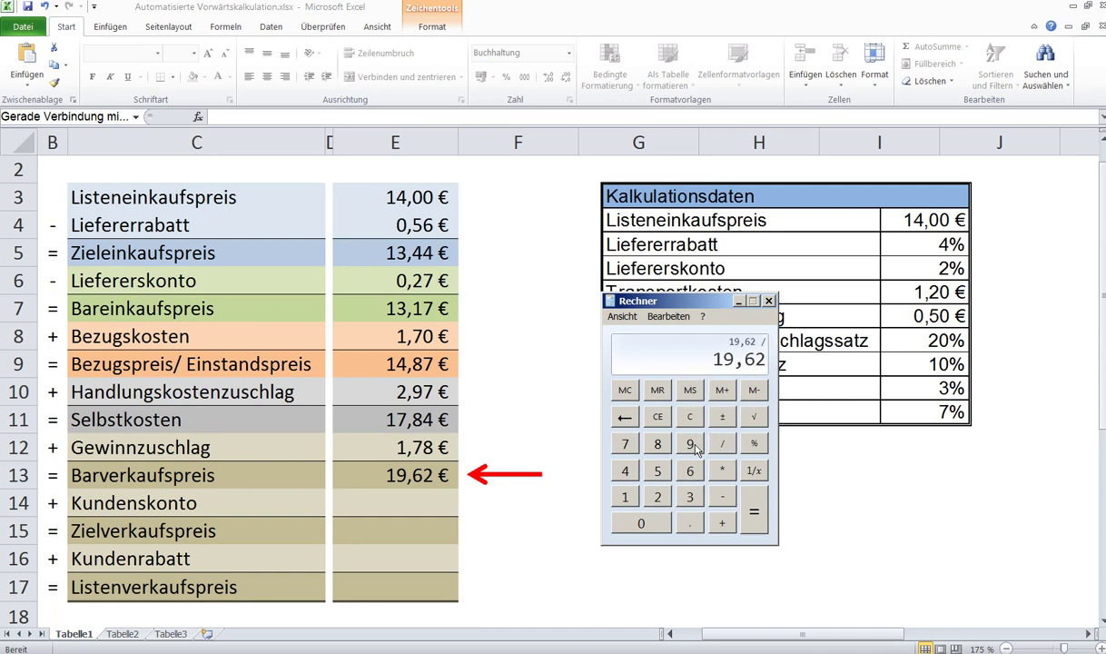
pyautogui.write('97')
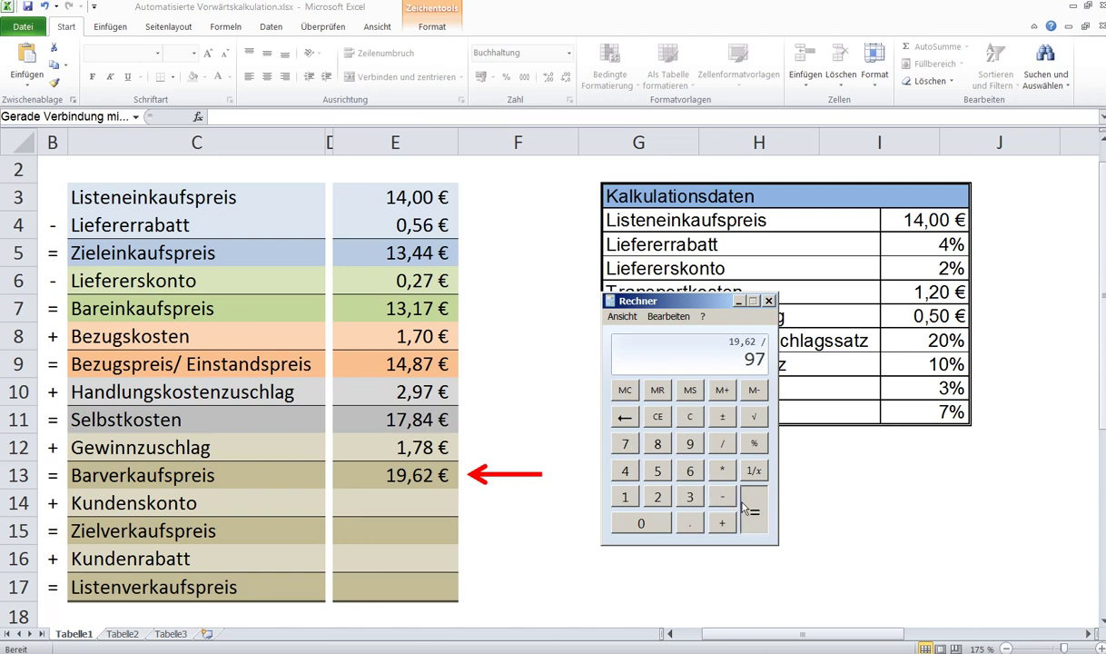
pyautogui.click(746, 509)
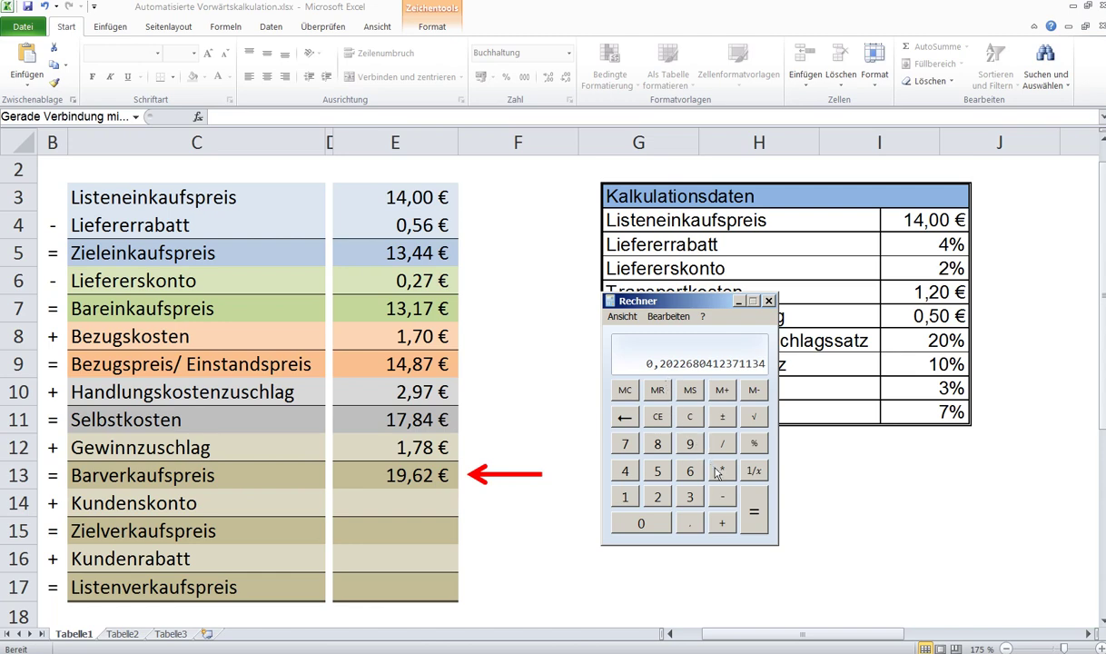
pyautogui.press('*')
pyautogui.click(690, 497)
pyautogui.press('Return')
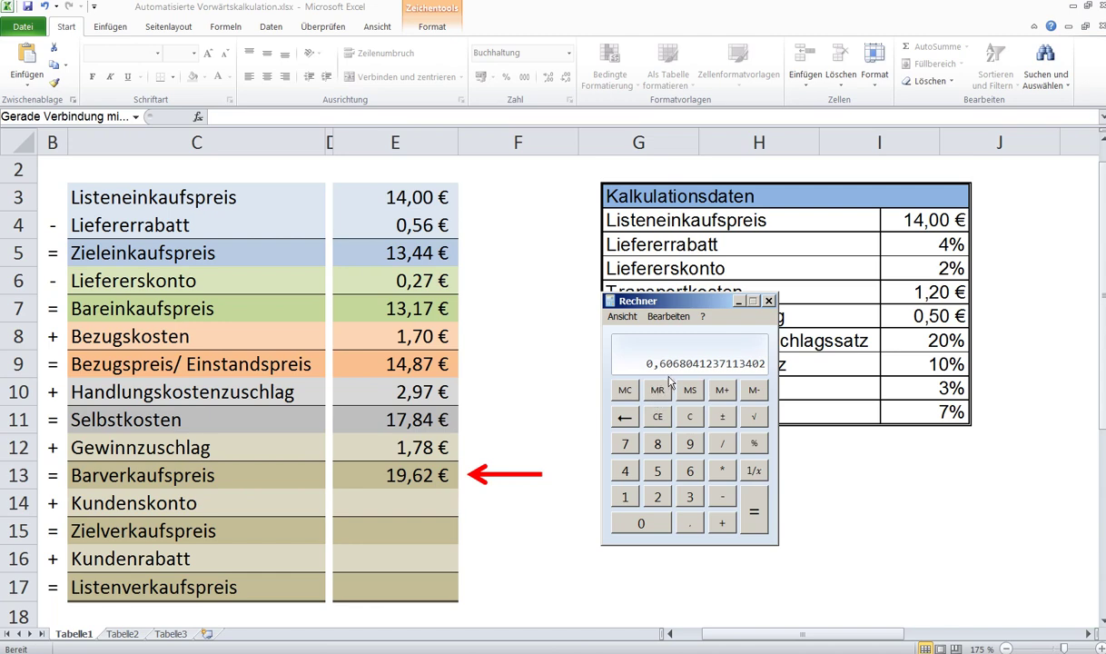
# Move the red arrow down through the Kundenskonto and Zielverkaufspreis rows, making the values in E14 and E15 visible.
pyautogui.click(509, 474)
pyautogui.moveTo(501, 474); pyautogui.dragTo(498, 497)
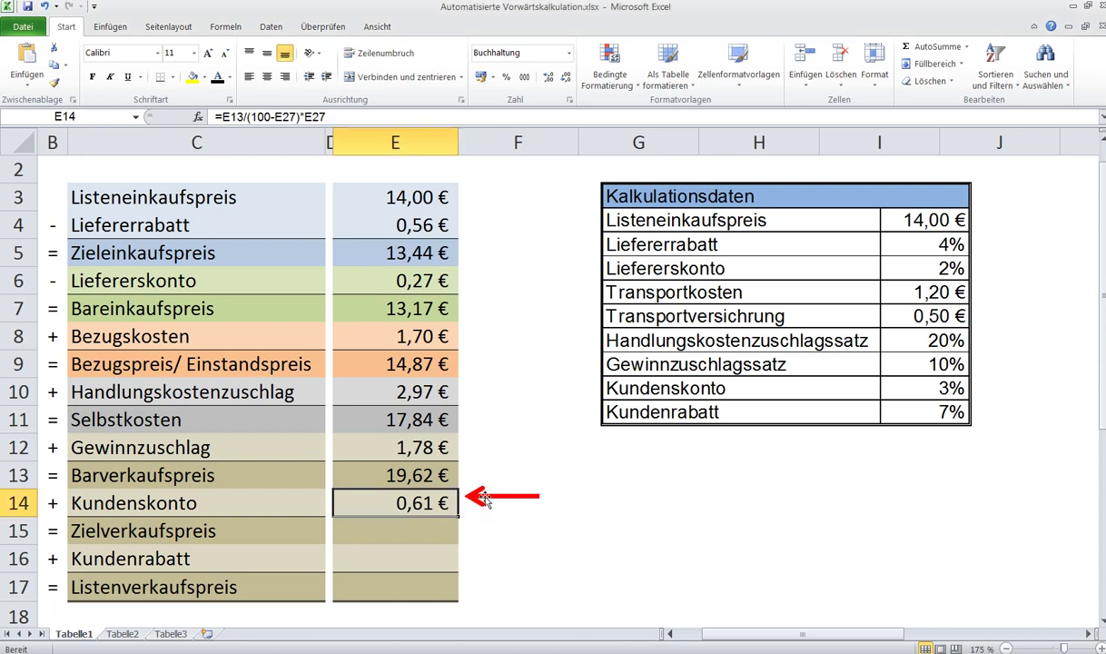
pyautogui.click(479, 496)
pyautogui.moveTo(483, 496); pyautogui.dragTo(491, 532)
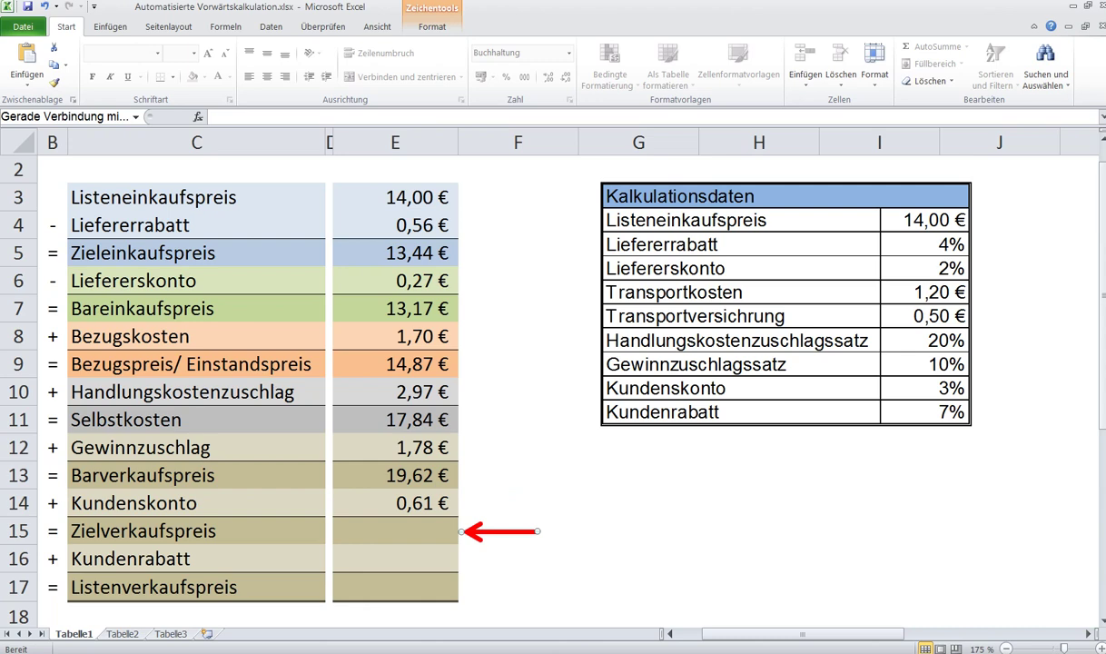
pyautogui.press('Escape')
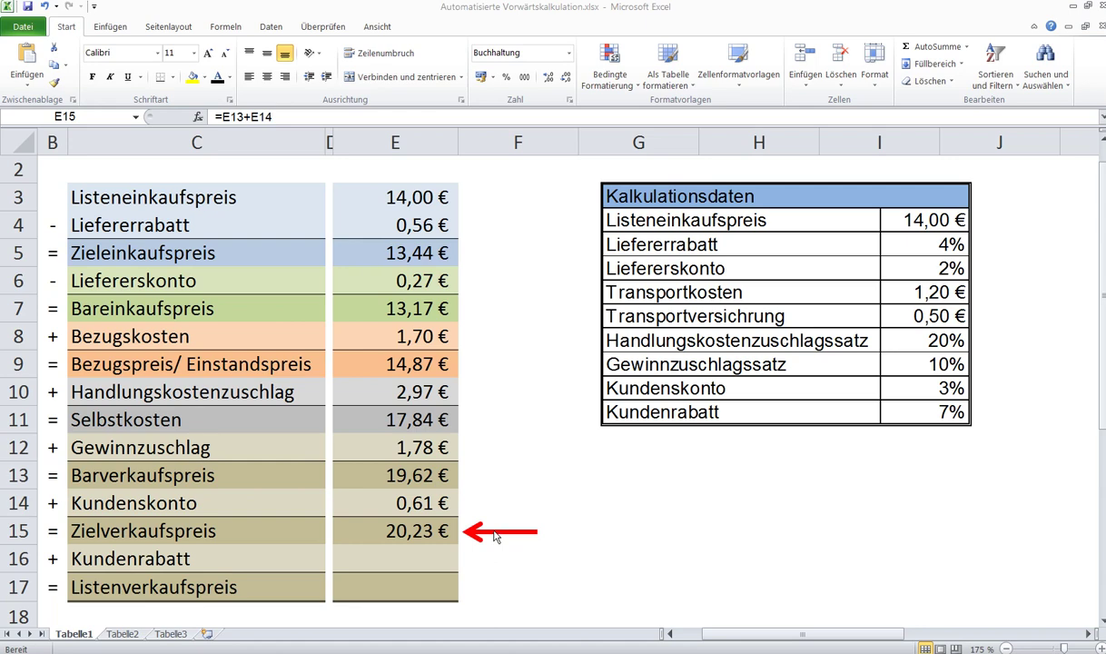
pyautogui.hotkey('alt', 'Tab')
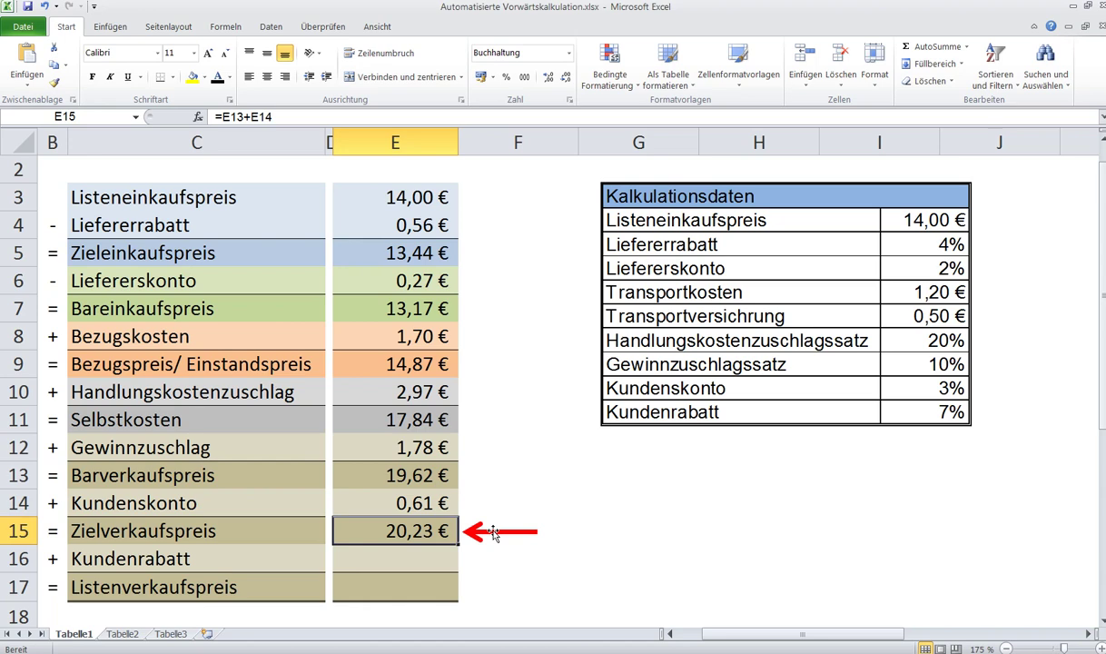
# Point the red arrow at the Kundenrabatt label and the Kundenrabatt rate in Kalkulationsdaten, and return it to the Zielverkaufspreis row.
pyautogui.moveTo(493, 533); pyautogui.dragTo(227, 562)
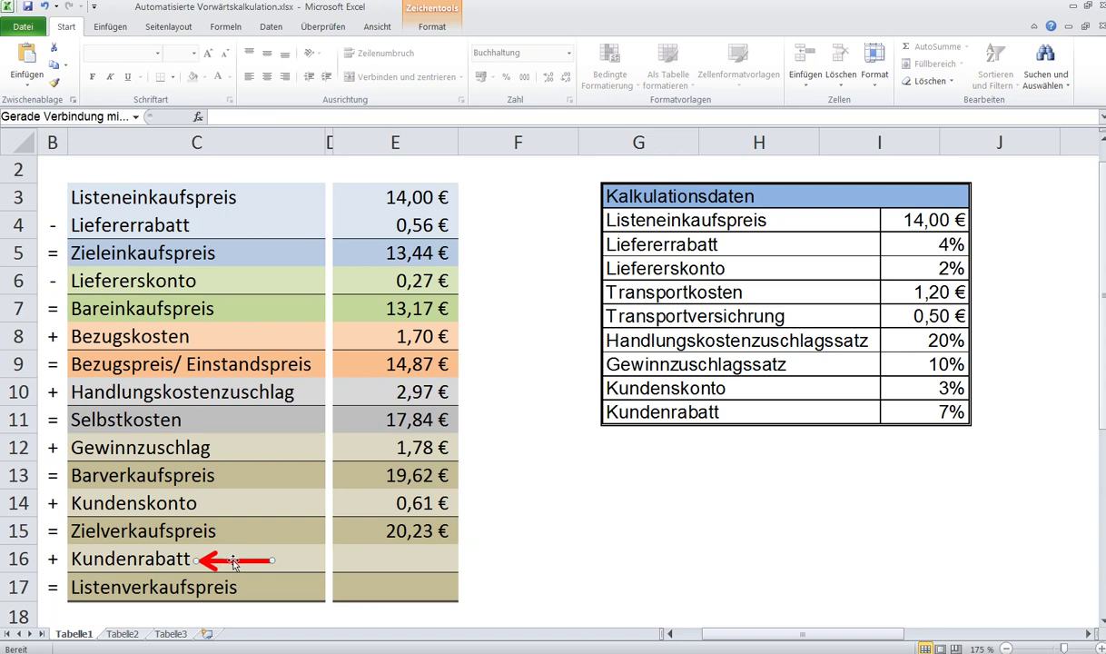
pyautogui.moveTo(235, 564); pyautogui.dragTo(1016, 409)
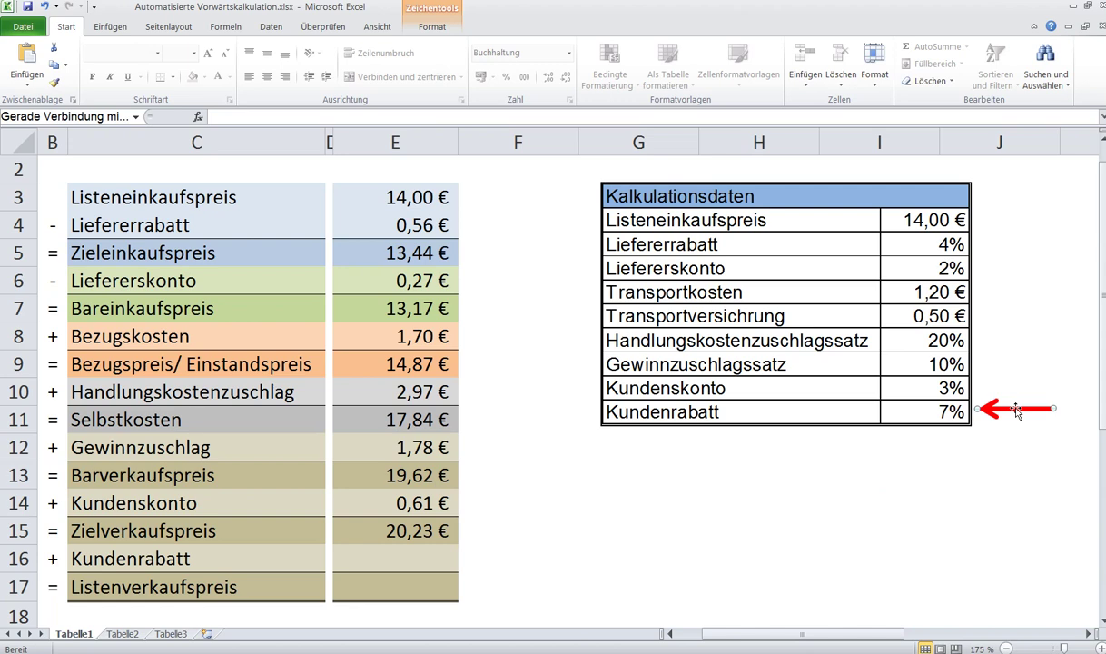
pyautogui.moveTo(1015, 408); pyautogui.dragTo(500, 530)
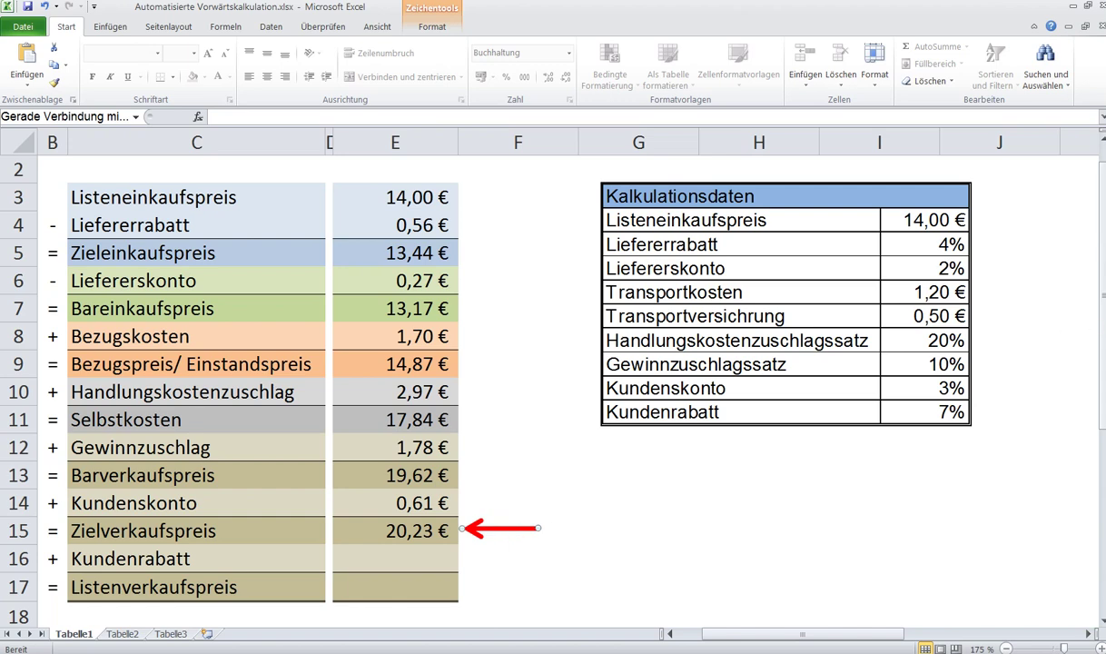
# Switch to the calculator and work out the Kundenrabatt by dividing 20,23 by 93 and multiplying the result by 7.
pyautogui.hotkey('alt', 'Tab')
pyautogui.click(656, 496)
pyautogui.click(654, 525)
pyautogui.click(690, 523)
pyautogui.click(658, 497)
pyautogui.click(690, 497)
pyautogui.click(721, 443)
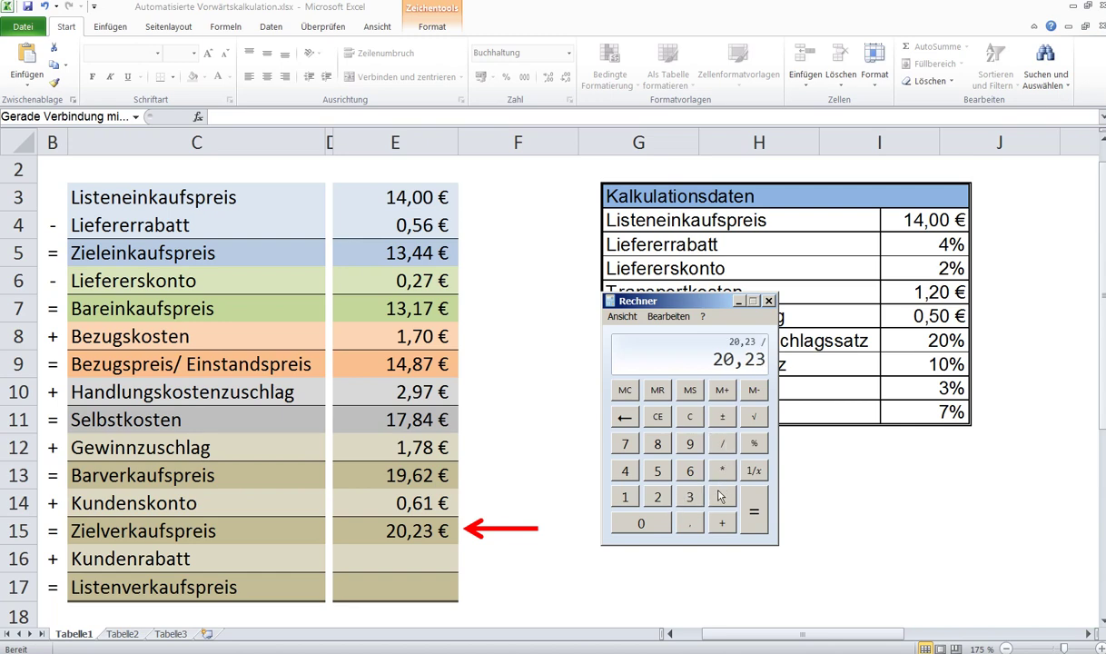
pyautogui.click(690, 444)
pyautogui.click(691, 497)
pyautogui.click(756, 510)
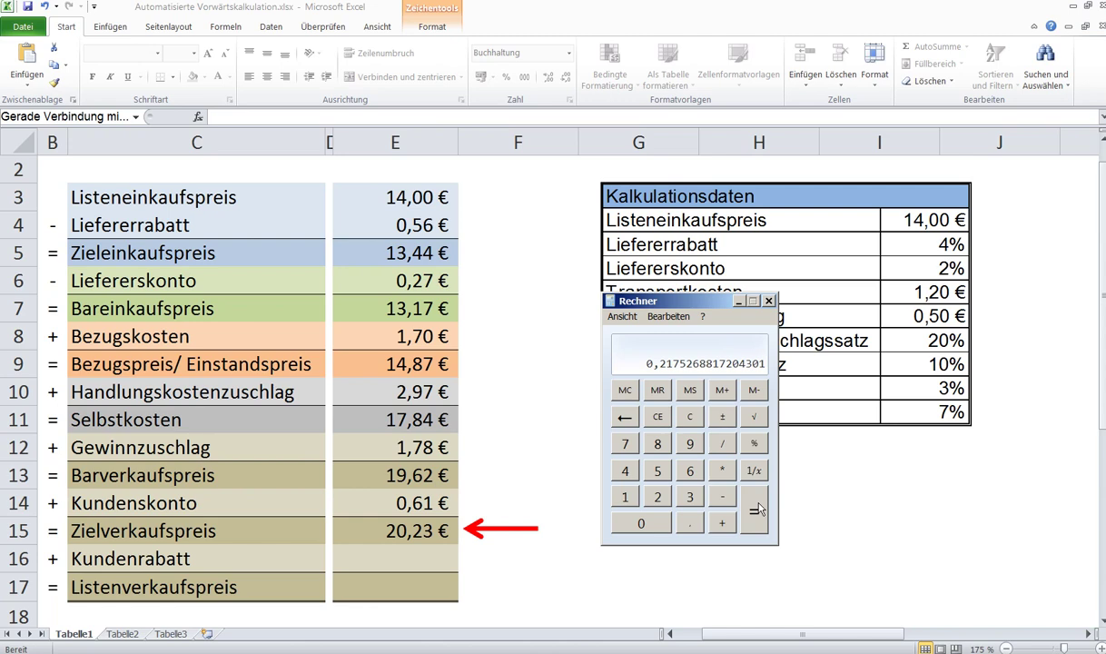
pyautogui.press('*')
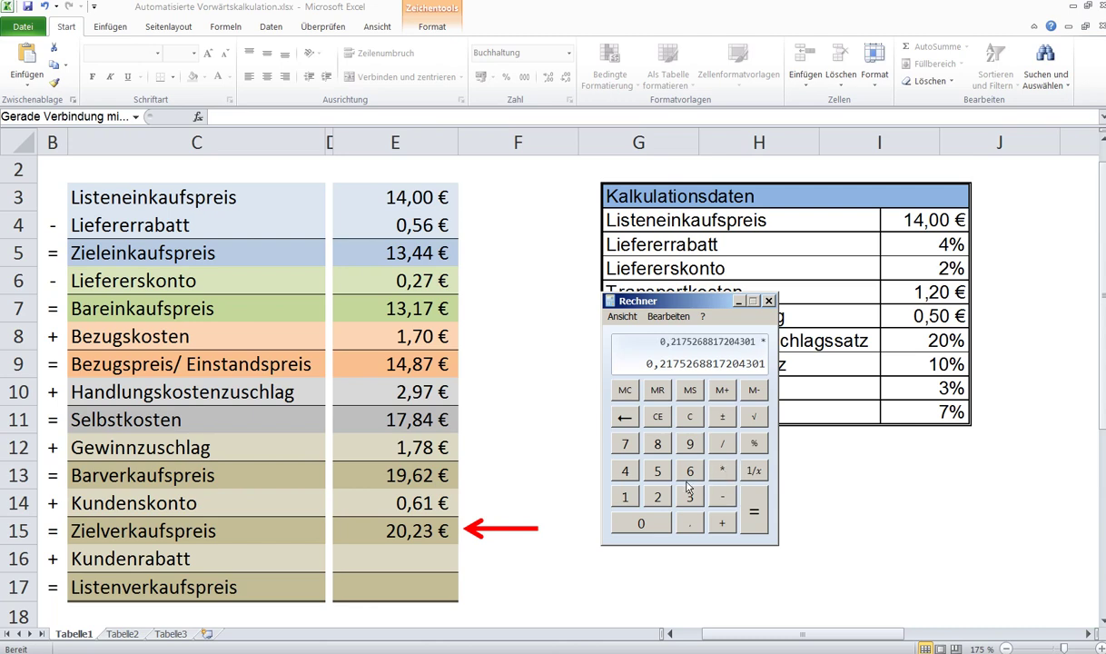
pyautogui.click(627, 445)
pyautogui.press('Return')
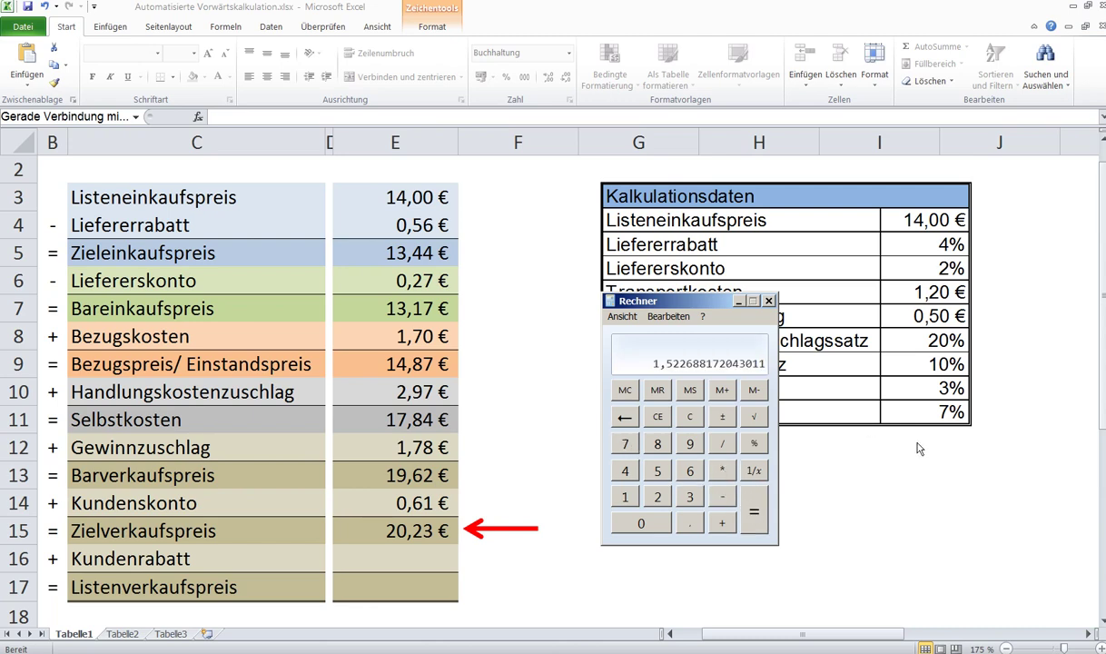
# Close the calculator and move the red arrow down through the Kundenrabatt and Listenverkaufspreis rows, making the values in E16 and E17 visible.
pyautogui.hotkey('alt', 'F4')
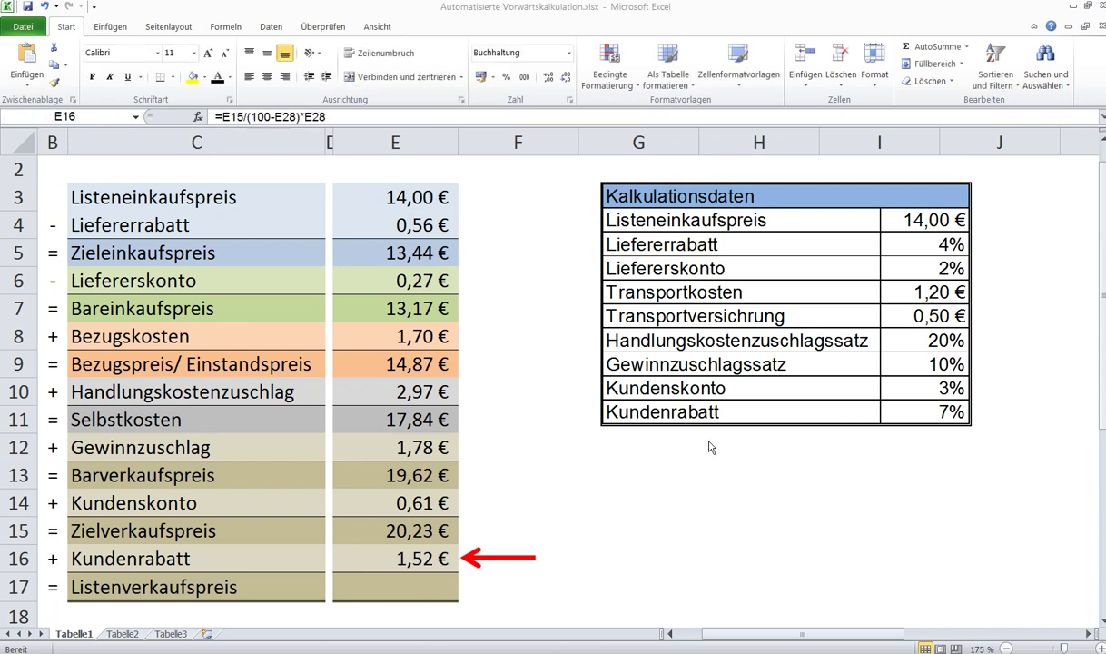
pyautogui.moveTo(502, 558); pyautogui.dragTo(509, 590)
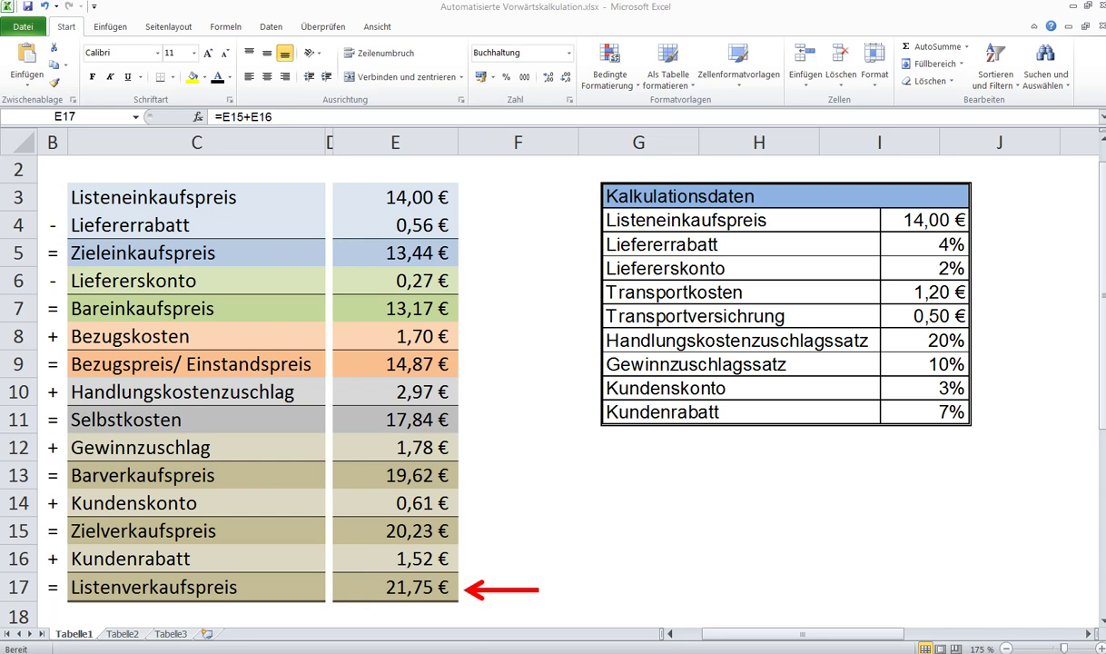
# Switch to the Word document Handelskalkulation Vorwärtskalkulation.docx and review the Aufgabe text with its Kalkulationsdaten table.
pyautogui.click(377, 637)
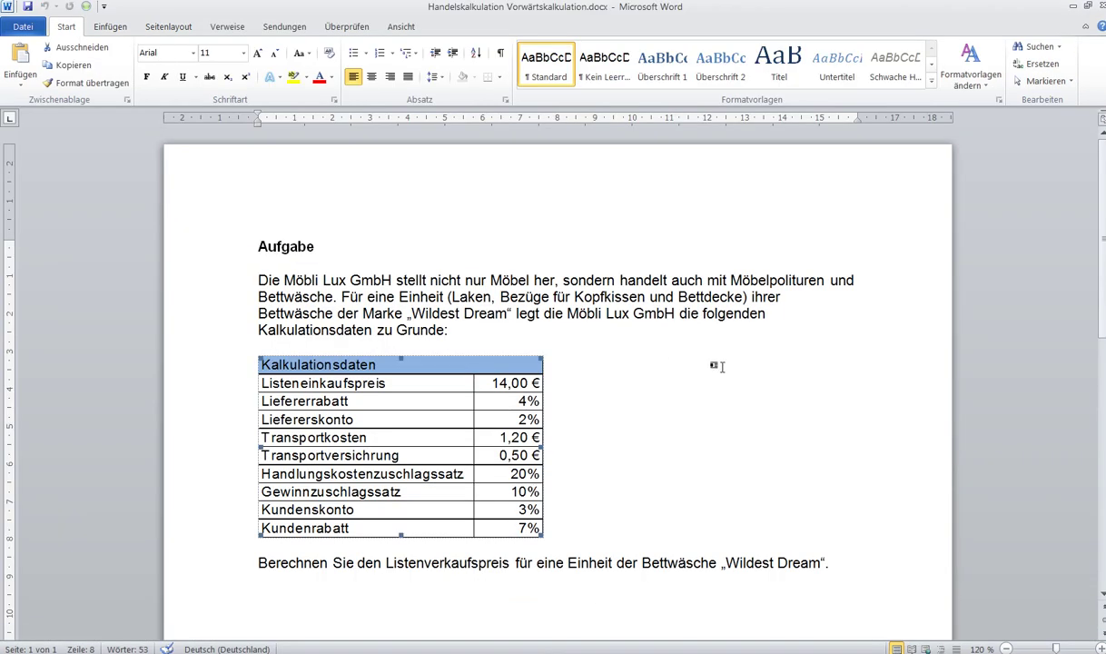
pyautogui.scroll(-2, 820, 422)
pyautogui.scroll(2, 824, 430)
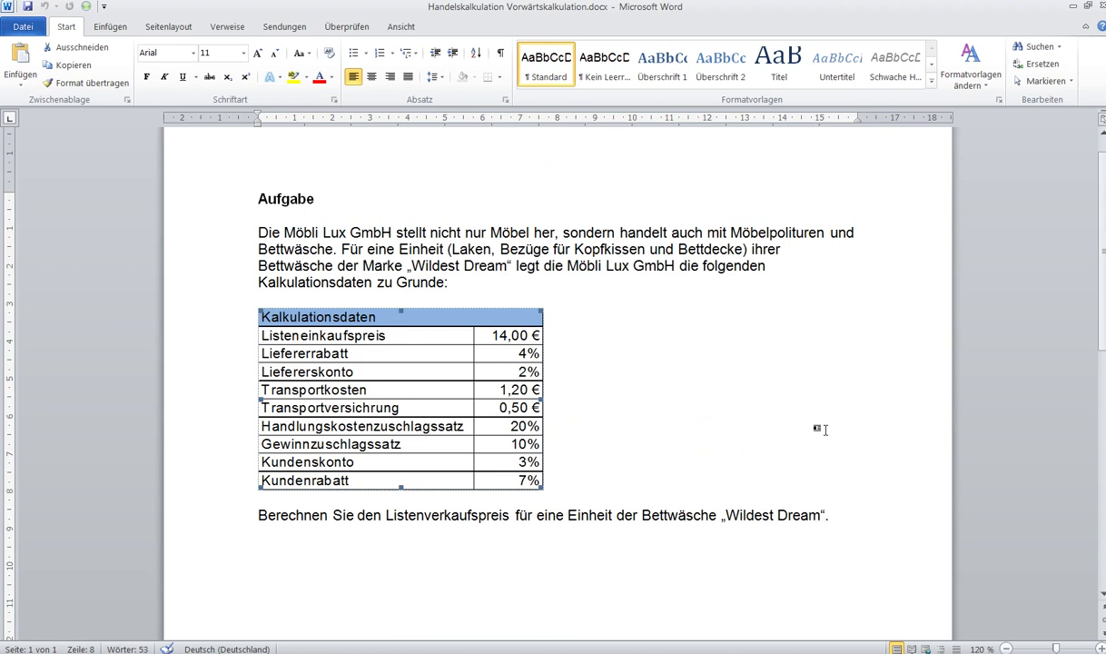